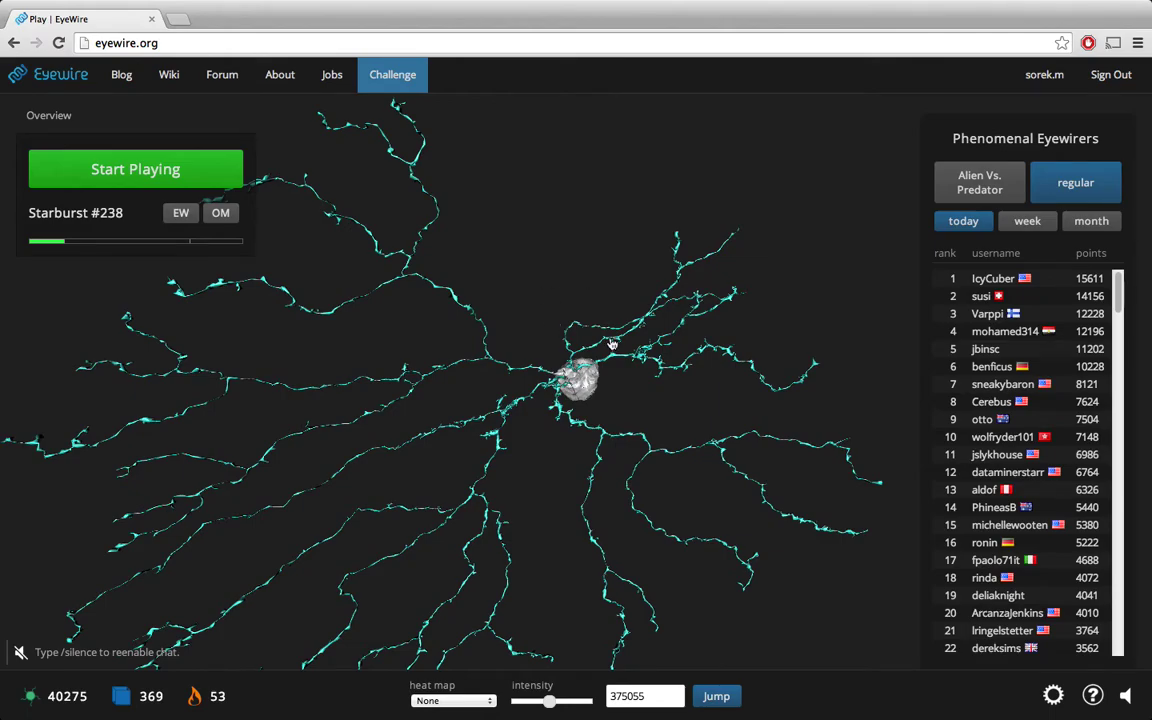
# Step: Examine Starburst #238's branches around the cell body up close and the whole cell in edge-on profile
pyautogui.scroll(5, 612, 344)
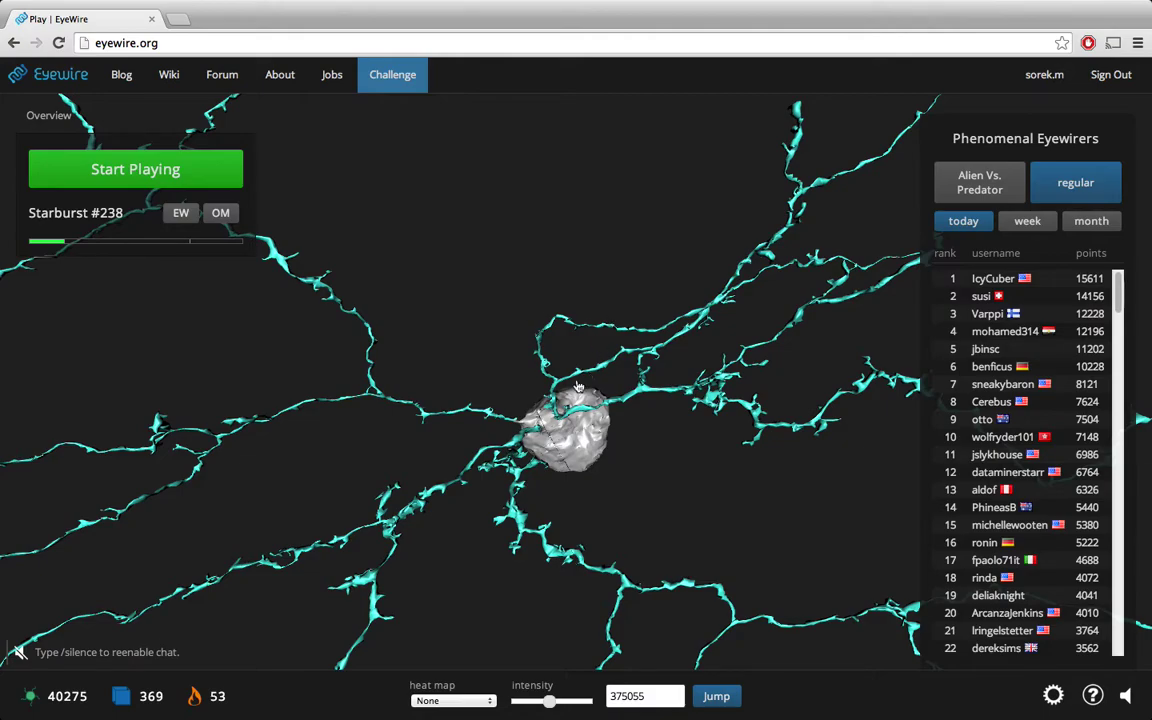
pyautogui.moveTo(599, 479); pyautogui.dragTo(619, 265)
pyautogui.scroll(5, 558, 411)
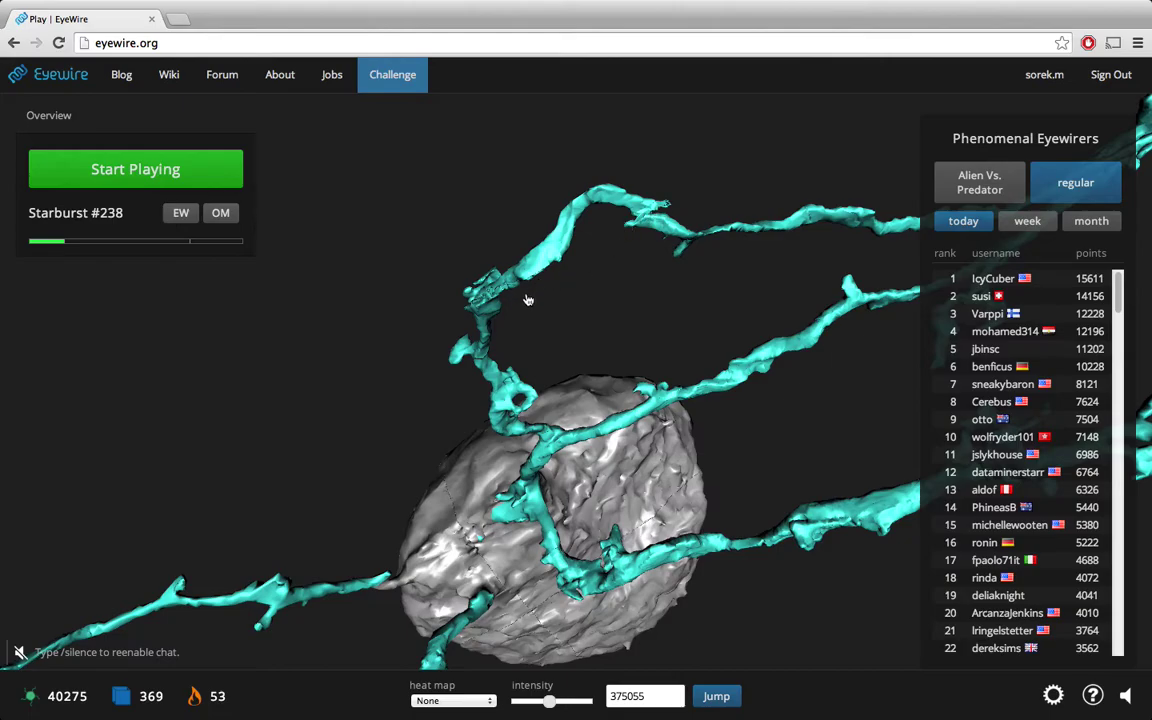
pyautogui.moveTo(527, 302); pyautogui.dragTo(599, 368)
pyautogui.scroll(-5, 599, 368)
pyautogui.moveTo(575, 430); pyautogui.dragTo(537, 358)
pyautogui.scroll(-5, 544, 316)
pyautogui.scroll(-3, 536, 358)
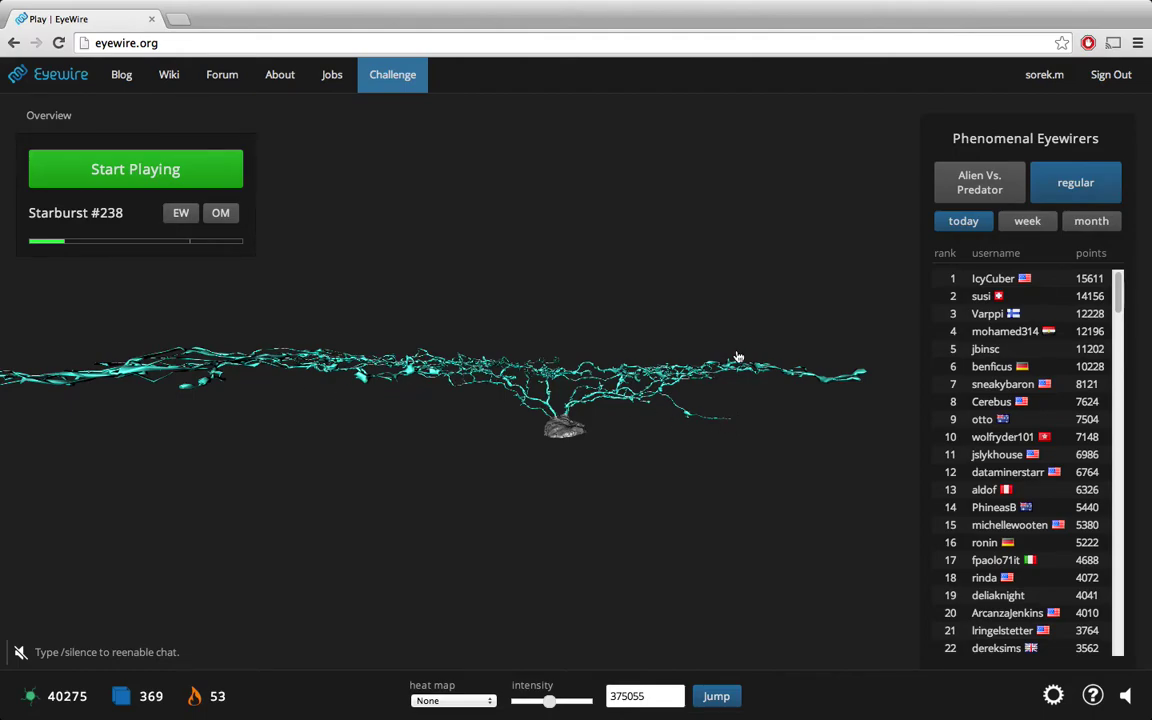
# Step: Open cube #367953 at the irregular patch on the looping branch above the cell body
pyautogui.moveTo(607, 335); pyautogui.dragTo(627, 442)
pyautogui.scroll(10, 627, 442)
pyautogui.moveTo(571, 414); pyautogui.dragTo(596, 464)
pyautogui.scroll(6, 597, 465)
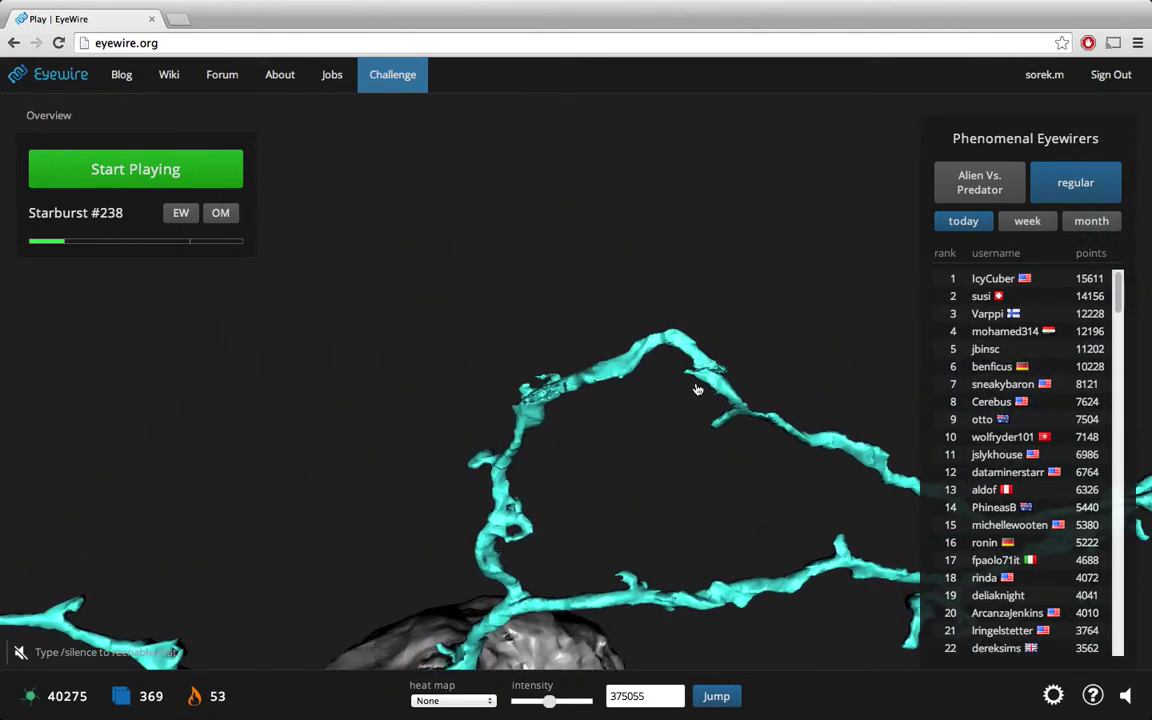
pyautogui.moveTo(445, 370); pyautogui.dragTo(610, 347)
pyautogui.moveTo(715, 323); pyautogui.dragTo(661, 328)
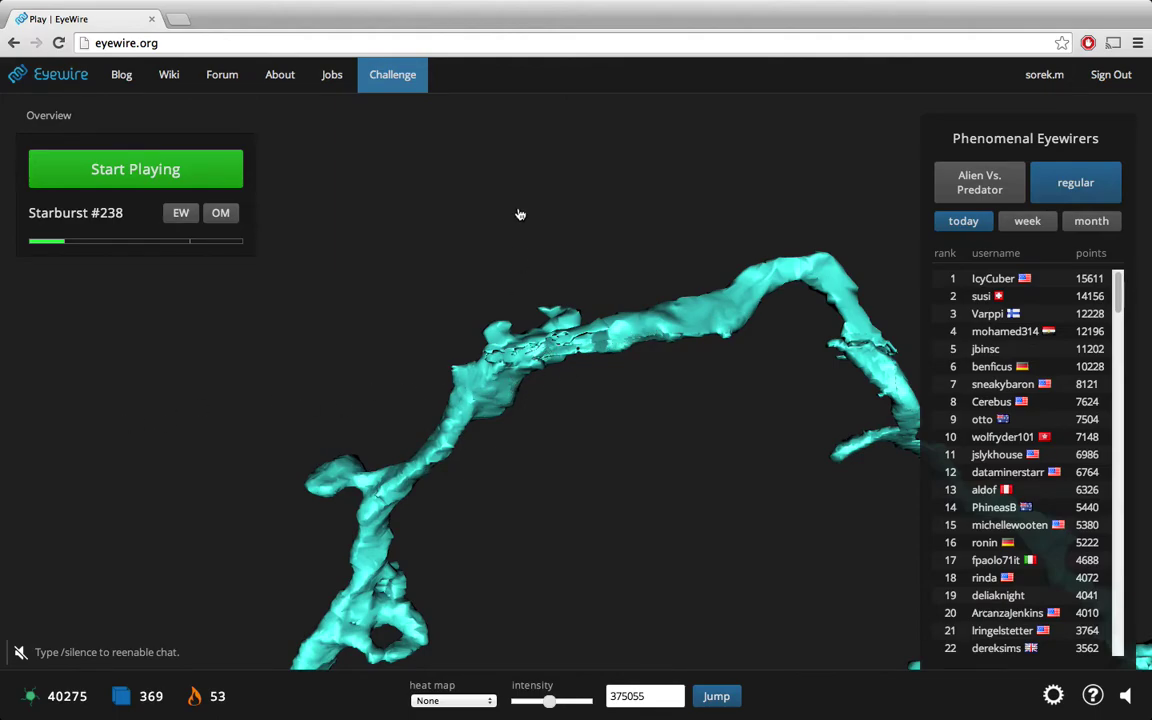
pyautogui.click(502, 373)
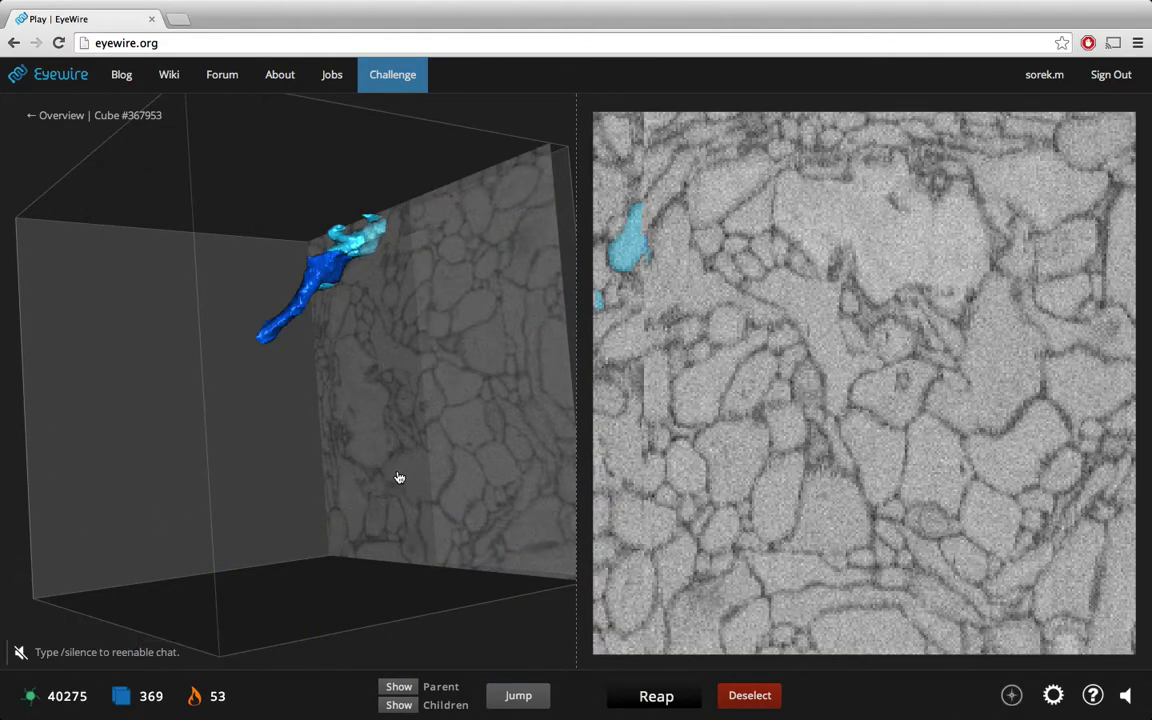
# Step: Examine the gap between the dark blue and cyan segments of cube #367953 in 3D and in the xz slices
pyautogui.moveTo(297, 407); pyautogui.dragTo(375, 435)
pyautogui.moveTo(130, 345); pyautogui.dragTo(255, 465, button='right')
pyautogui.moveTo(255, 465); pyautogui.dragTo(357, 440)
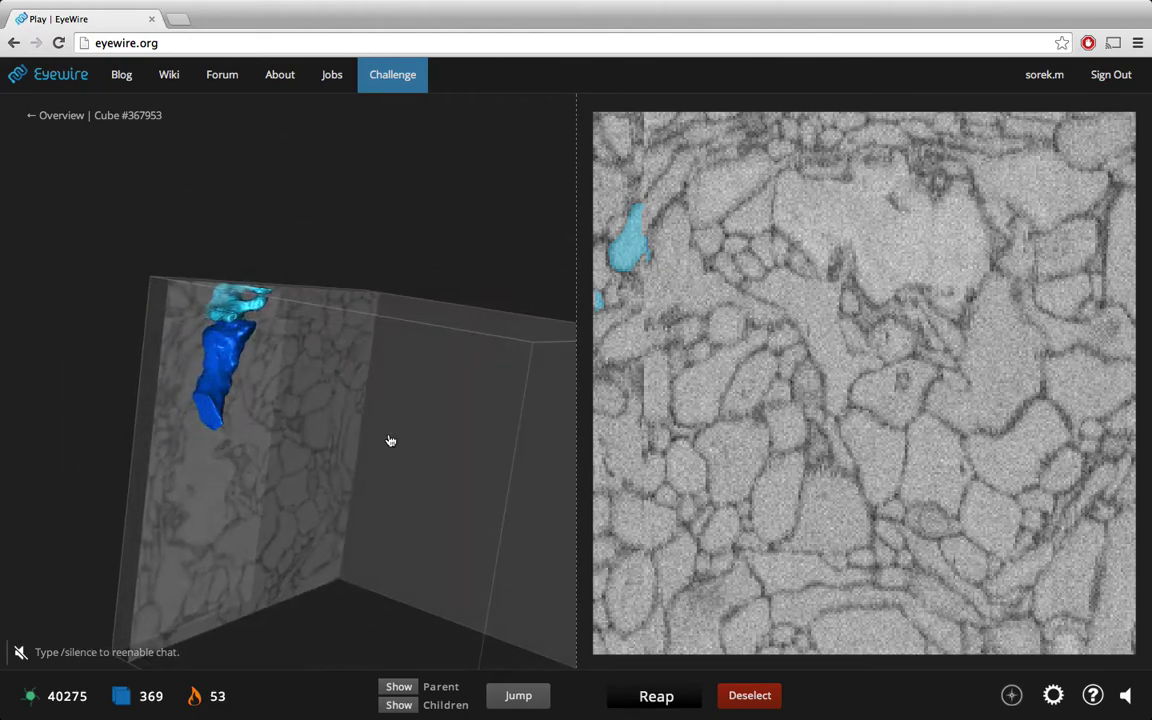
pyautogui.scroll(5, 230, 498)
pyautogui.moveTo(230, 498); pyautogui.dragTo(352, 363)
pyautogui.scroll(-3, 450, 427)
pyautogui.scroll(-4, 653, 386)
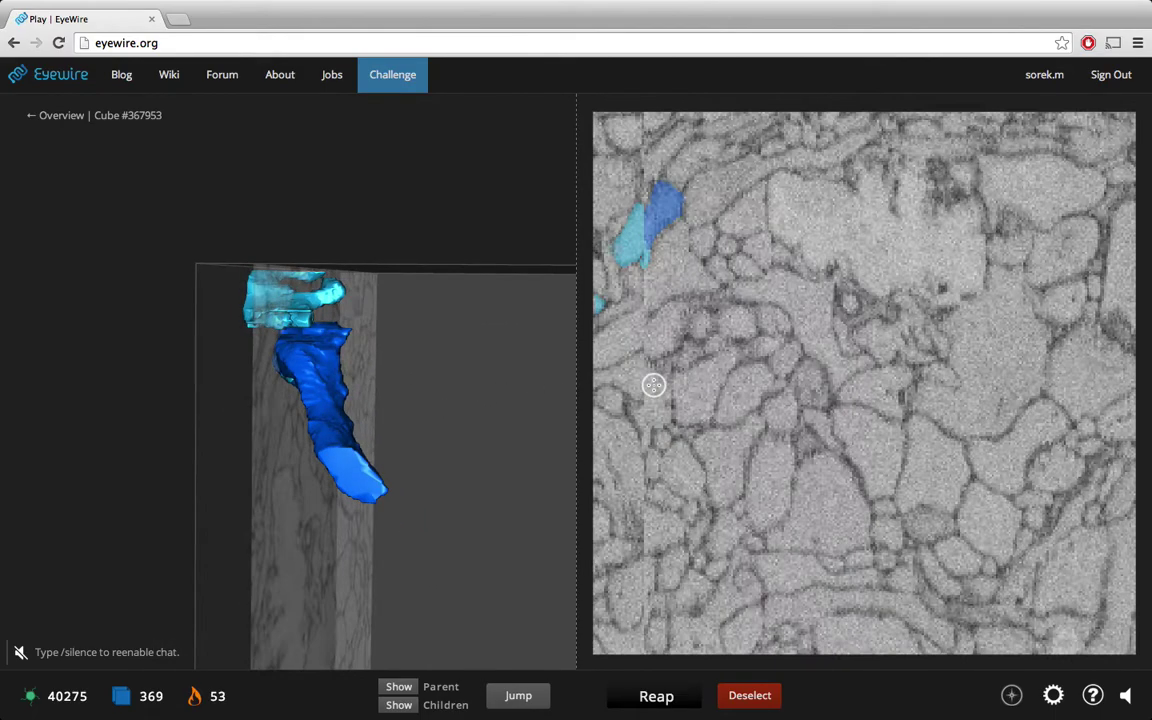
# Step: Try adding the segment directly below the dark blue one in the xz slice, and remove it again
pyautogui.scroll(-2, 652, 360)
pyautogui.scroll(-2, 653, 323)
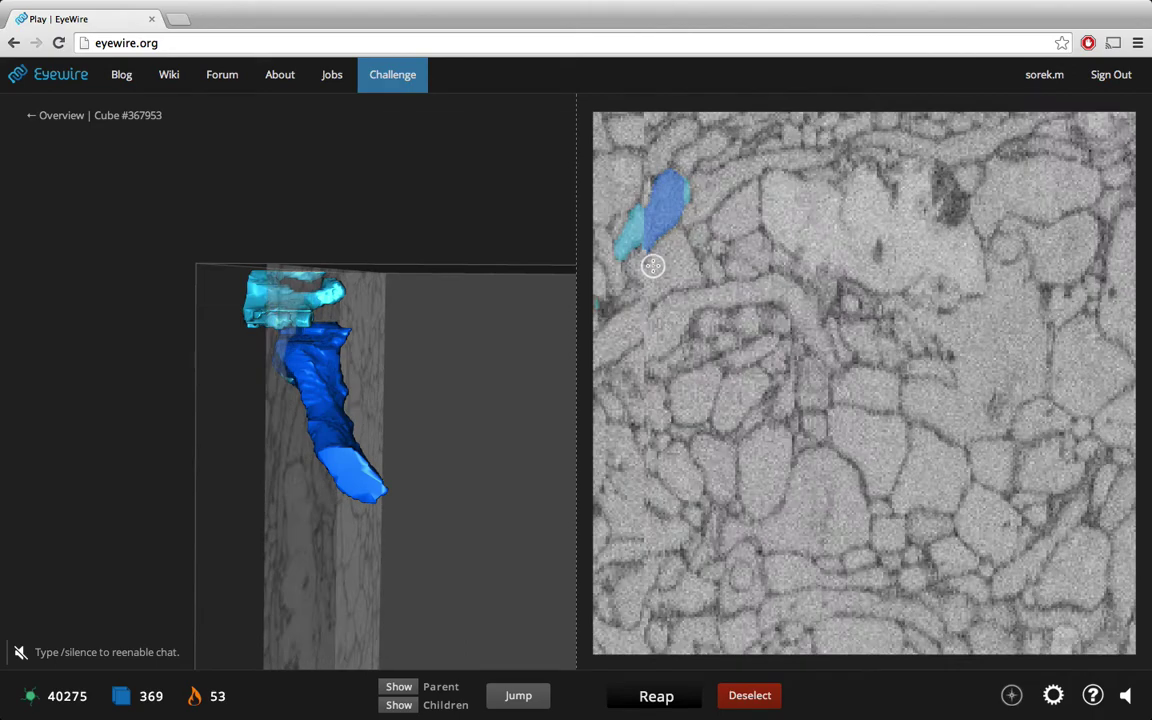
pyautogui.click(648, 272)
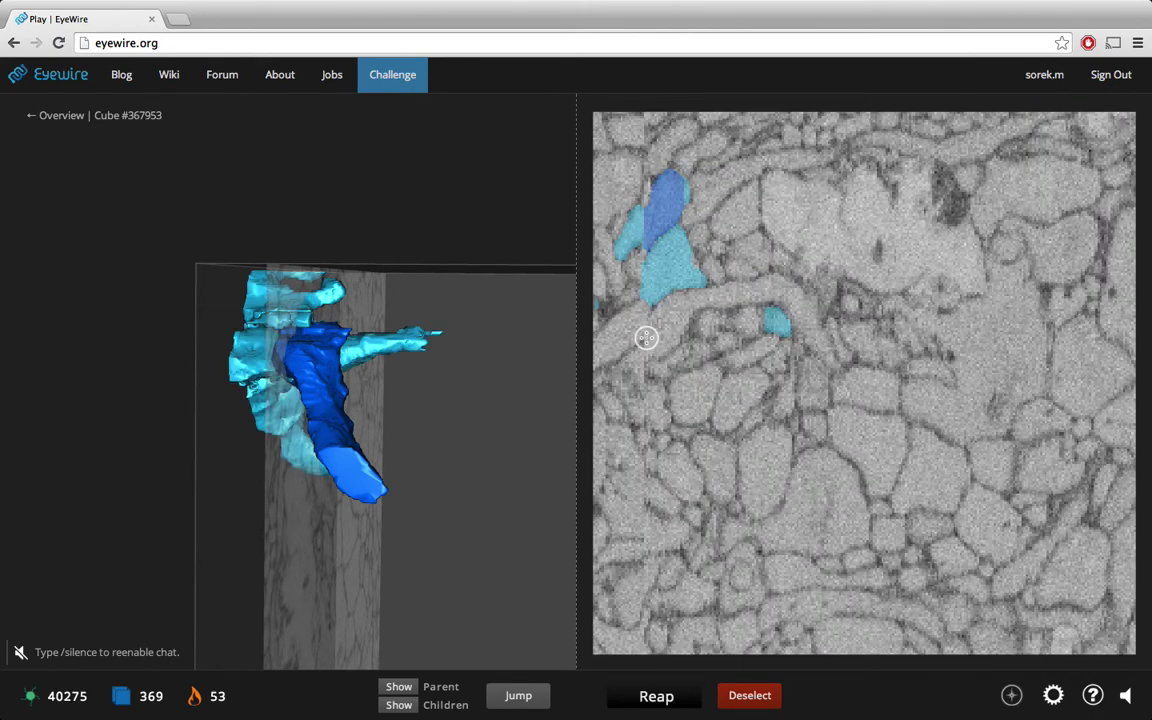
pyautogui.click(662, 270)
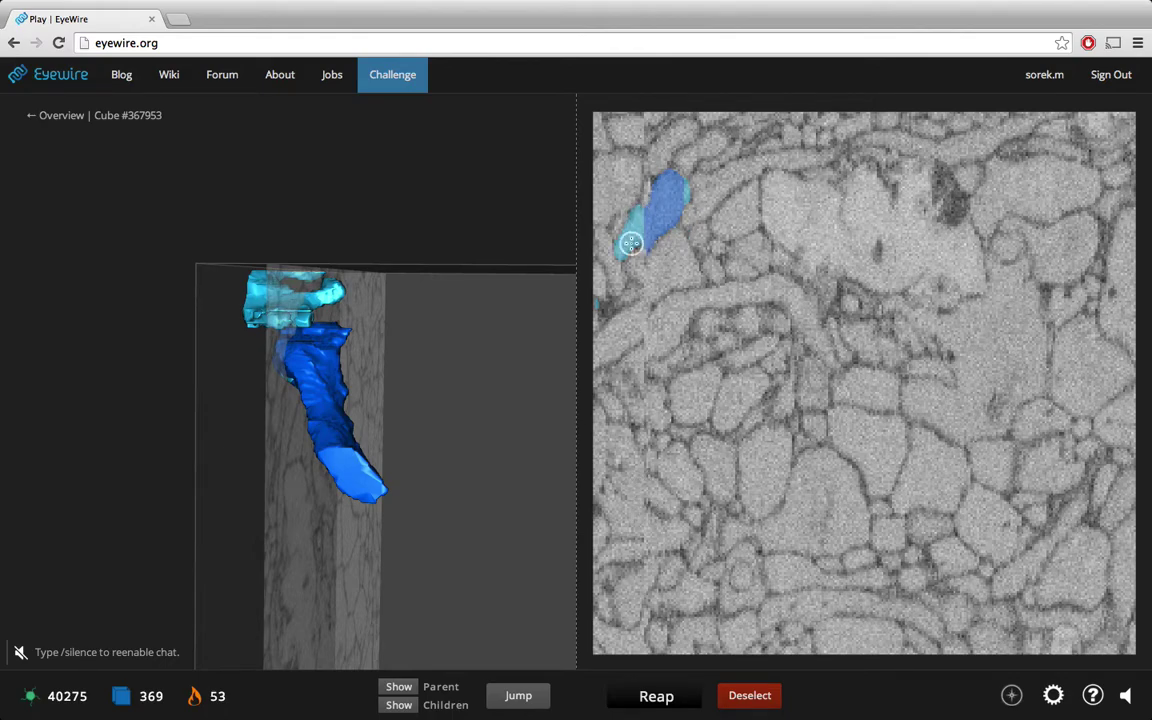
# Step: Enter the /debug command in the chat to display the cell and cube details
pyautogui.click(126, 652)
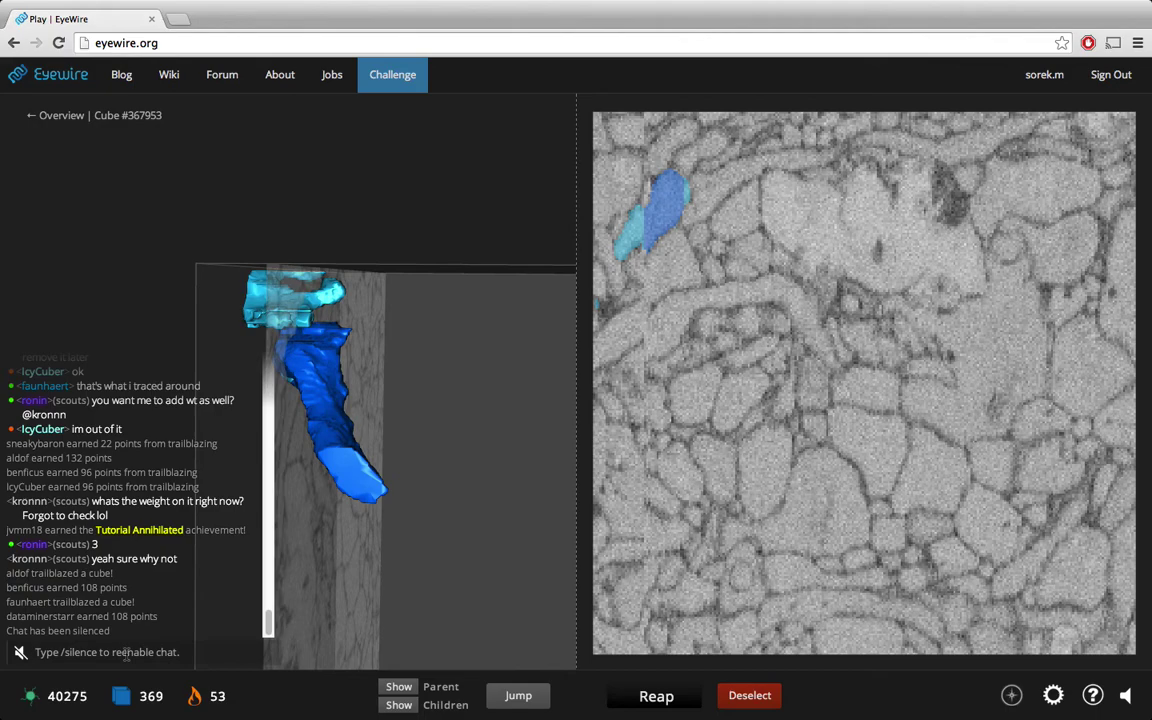
pyautogui.write('/debug')
pyautogui.press('Return')
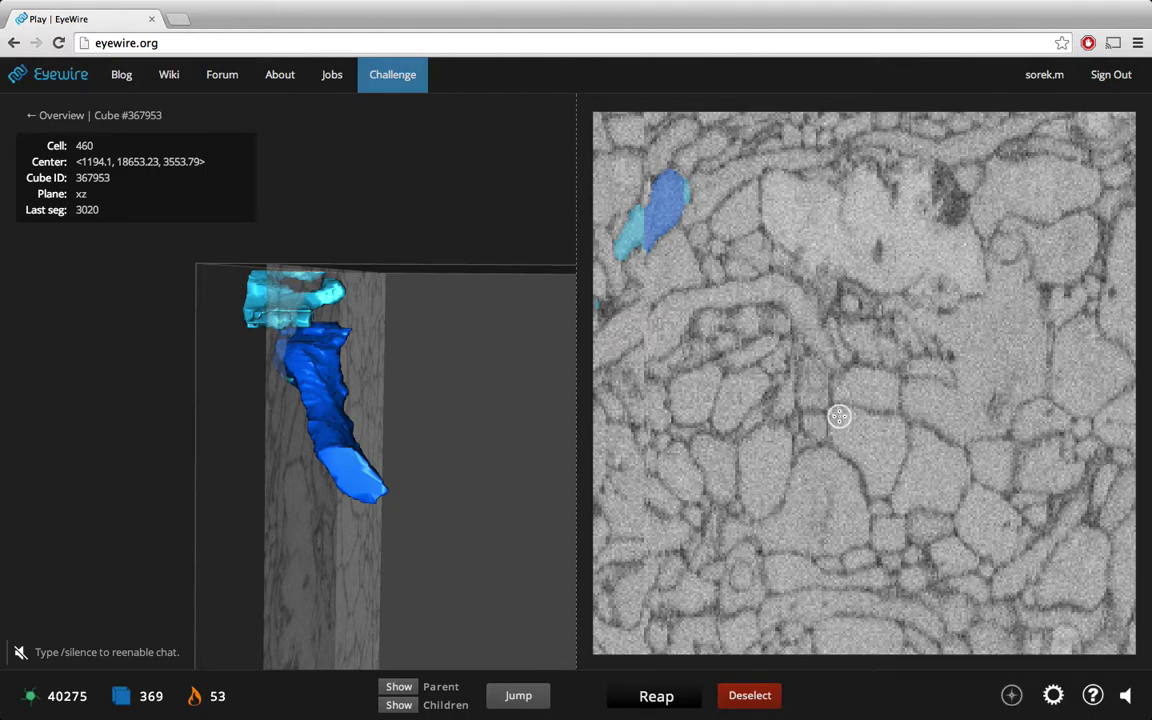
# Step: Switch the 2D slices to the xy plane and center the 3D view on the junction of the blue and cyan segments
pyautogui.moveTo(840, 417); pyautogui.dragTo(710, 360)
pyautogui.press('x')
pyautogui.press('space')
pyautogui.moveTo(388, 427); pyautogui.dragTo(425, 475, button='right')
pyautogui.doubleClick(254, 313)
pyautogui.moveTo(253, 312); pyautogui.dragTo(455, 306)
pyautogui.scroll(5, 345, 375)
pyautogui.moveTo(345, 375)
pyautogui.mouseDown()
pyautogui.moveTo(457, 308)
pyautogui.moveTo(373, 231)
pyautogui.moveTo(419, 368)
pyautogui.moveTo(339, 399)
pyautogui.moveTo(362, 360)
pyautogui.mouseUp()
pyautogui.moveTo(228, 386); pyautogui.dragTo(386, 388, button='right')
pyautogui.scroll(5, 823, 482)
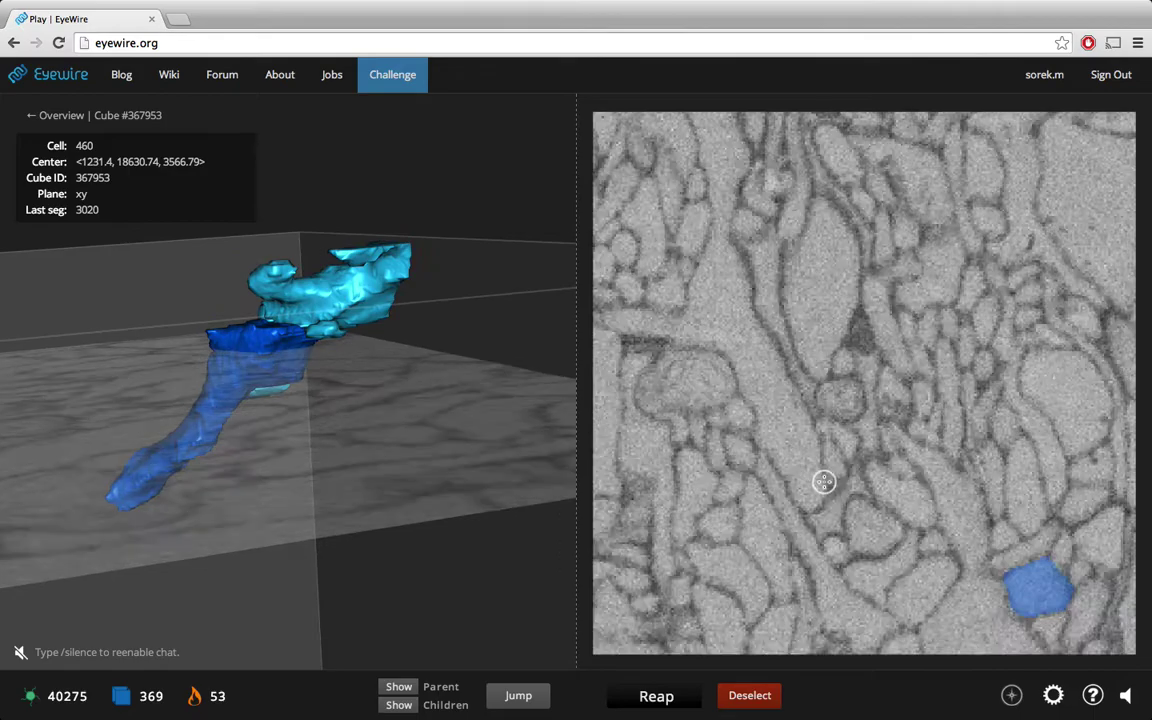
# Step: Compare the xy slices back and forth where the dark blue segment passes into the cyan one
pyautogui.scroll(5, 1057, 594)
pyautogui.scroll(8, 1057, 601)
pyautogui.scroll(-8, 1056, 601)
pyautogui.scroll(-1, 1055, 602)
pyautogui.scroll(1, 1055, 602)
pyautogui.scroll(-1, 1055, 602)
pyautogui.scroll(1, 1055, 602)
pyautogui.scroll(-1, 1055, 602)
pyautogui.scroll(1, 1055, 602)
pyautogui.scroll(-1, 1055, 602)
pyautogui.scroll(1, 1055, 602)
pyautogui.scroll(-1, 1055, 602)
pyautogui.scroll(1, 1055, 602)
pyautogui.scroll(-1, 1055, 602)
pyautogui.scroll(1, 1055, 602)
pyautogui.scroll(-1, 1055, 602)
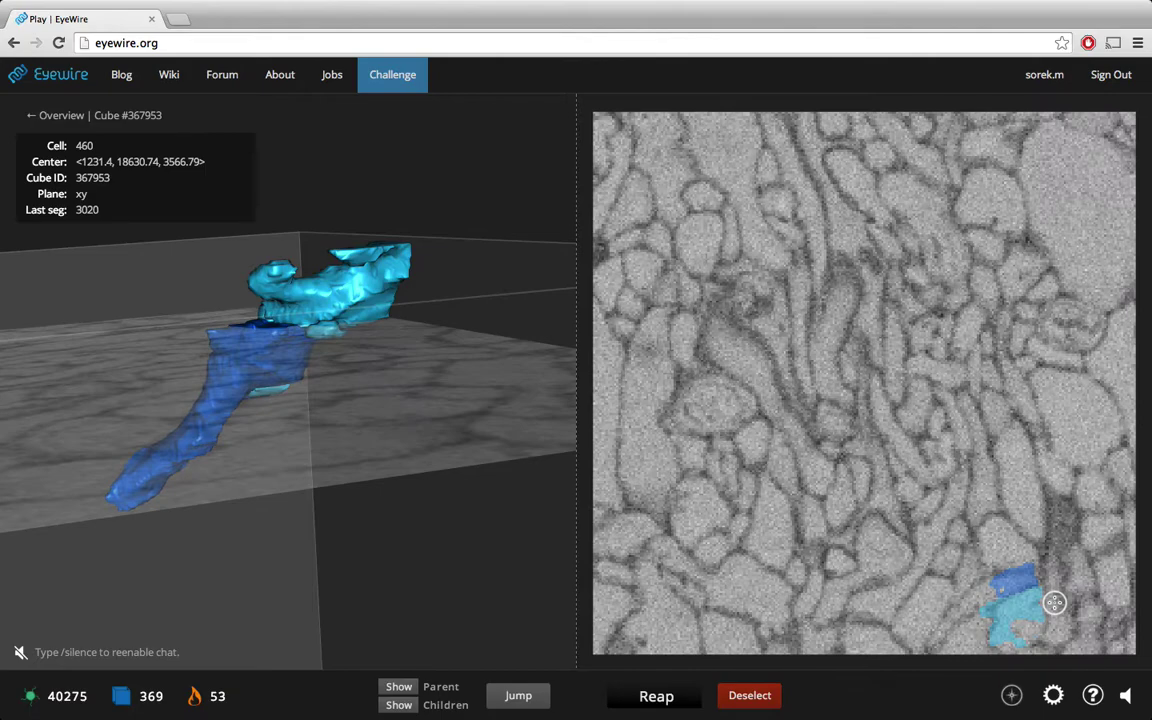
pyautogui.scroll(1, 1055, 602)
pyautogui.scroll(-2, 1055, 602)
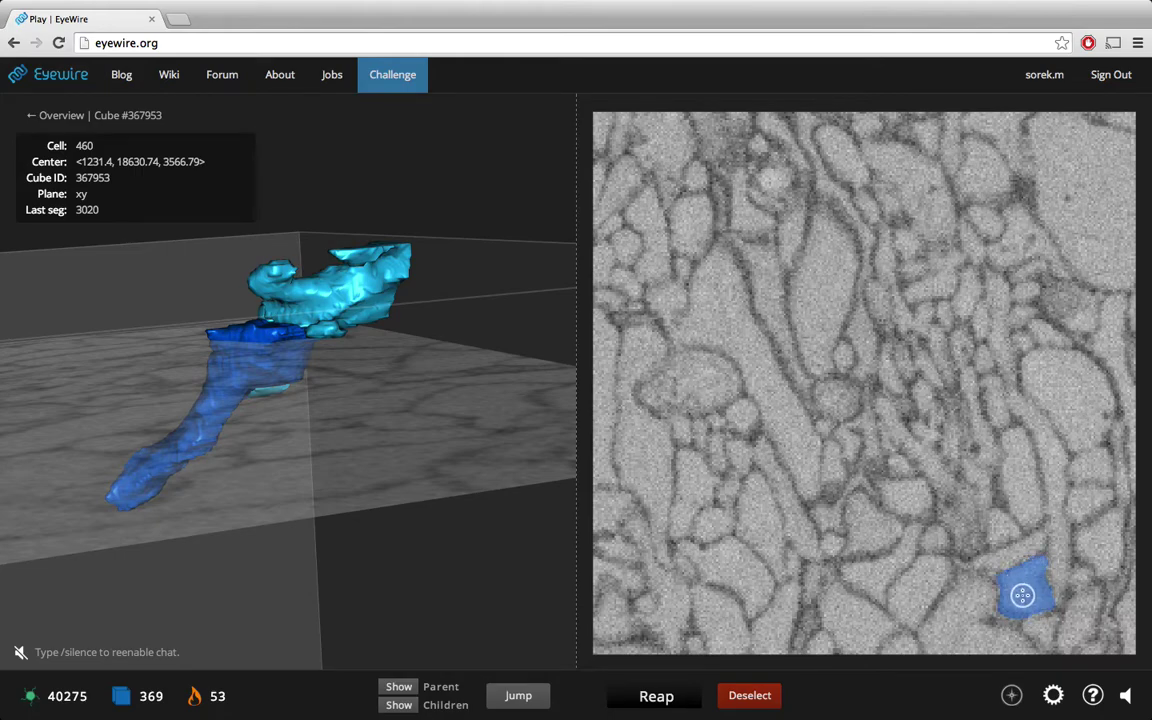
pyautogui.scroll(-1, 1020, 594)
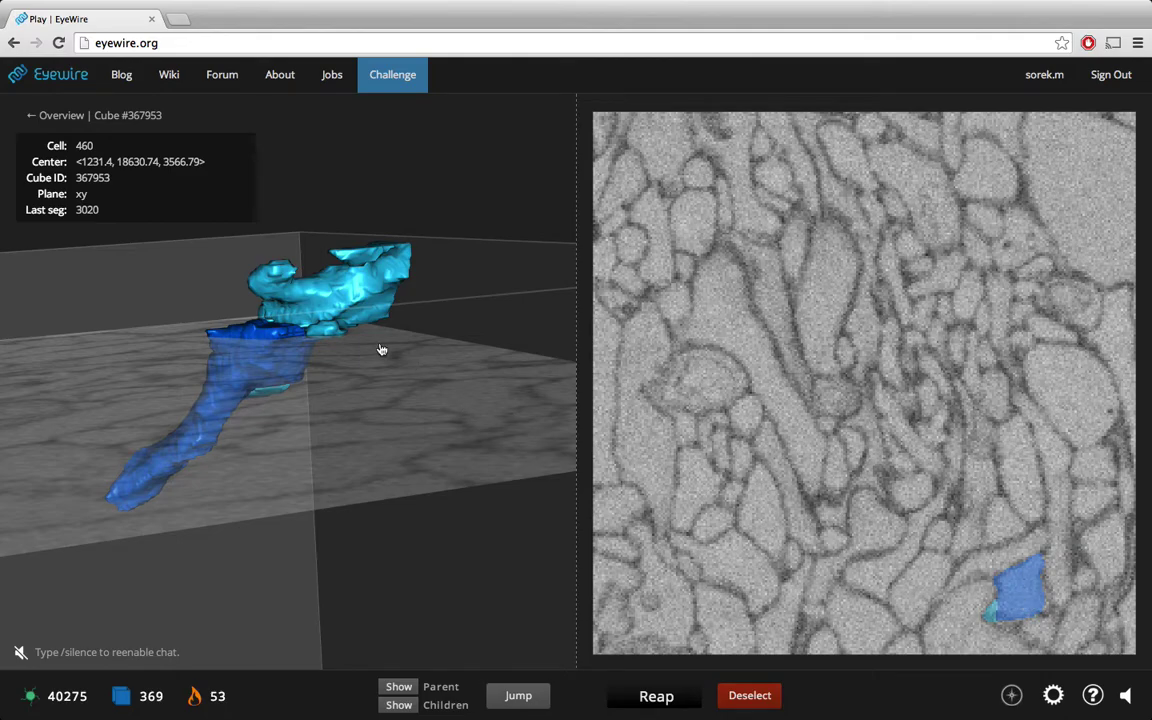
pyautogui.scroll(3, 1027, 603)
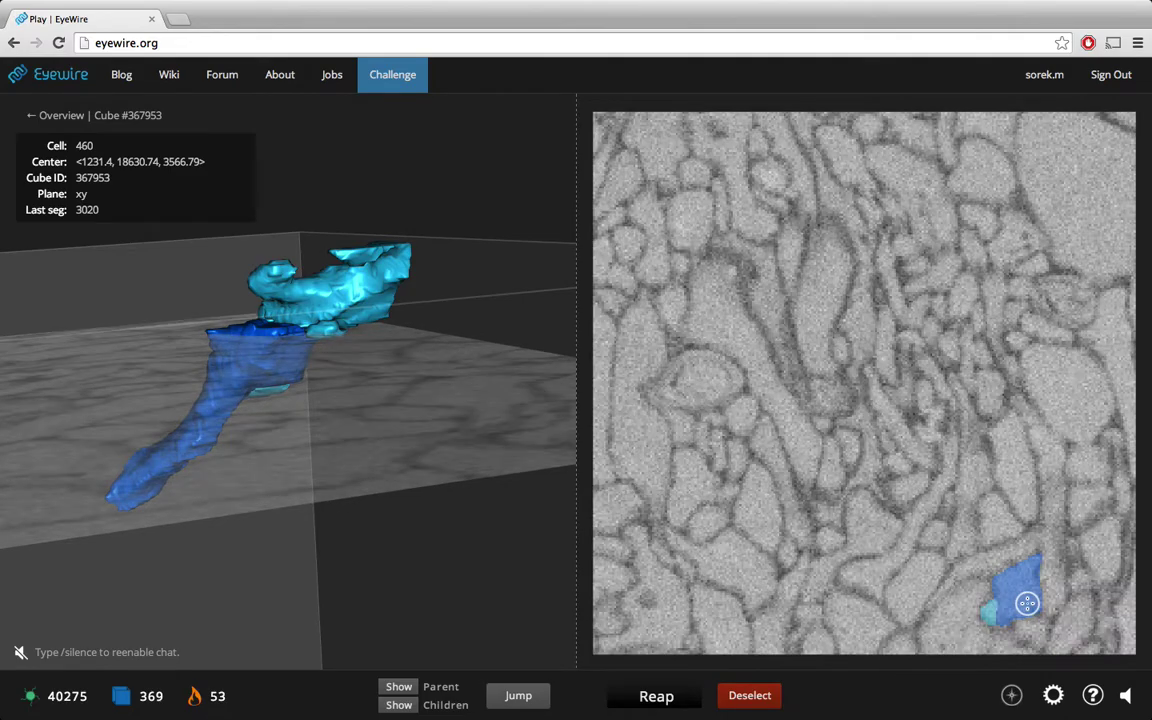
pyautogui.scroll(3, 1027, 603)
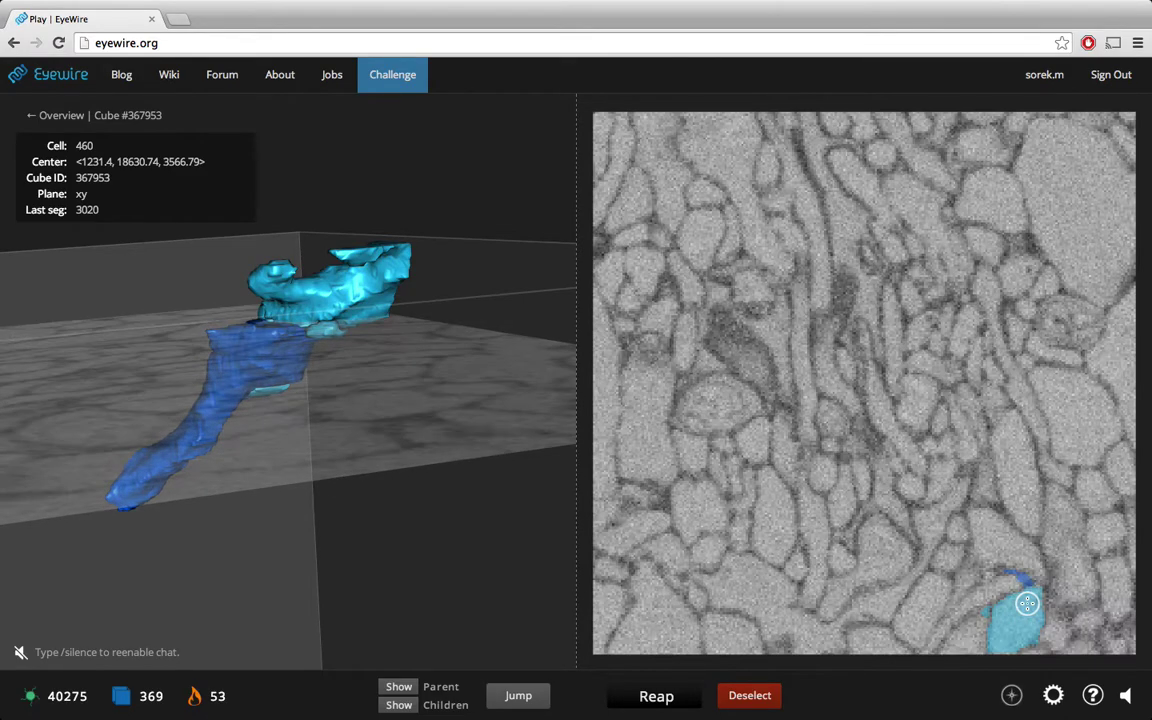
pyautogui.scroll(-5, 1027, 603)
pyautogui.scroll(3, 1027, 603)
pyautogui.scroll(-3, 1027, 603)
pyautogui.scroll(3, 1027, 603)
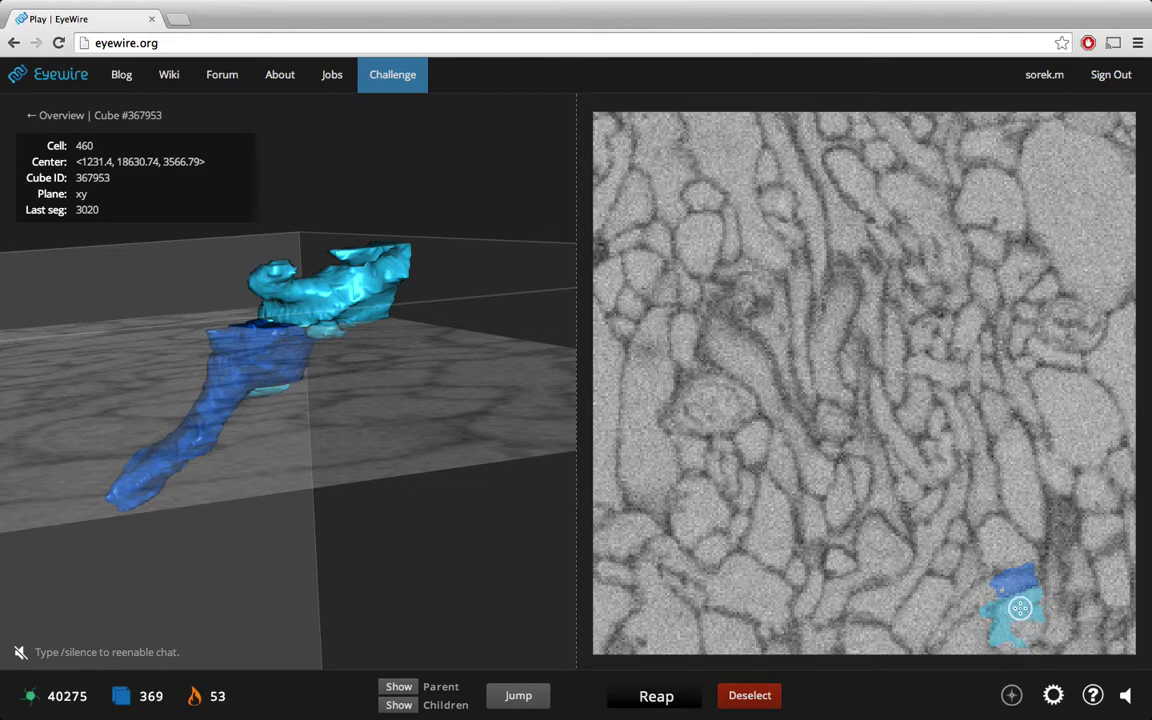
pyautogui.scroll(1, 1018, 617)
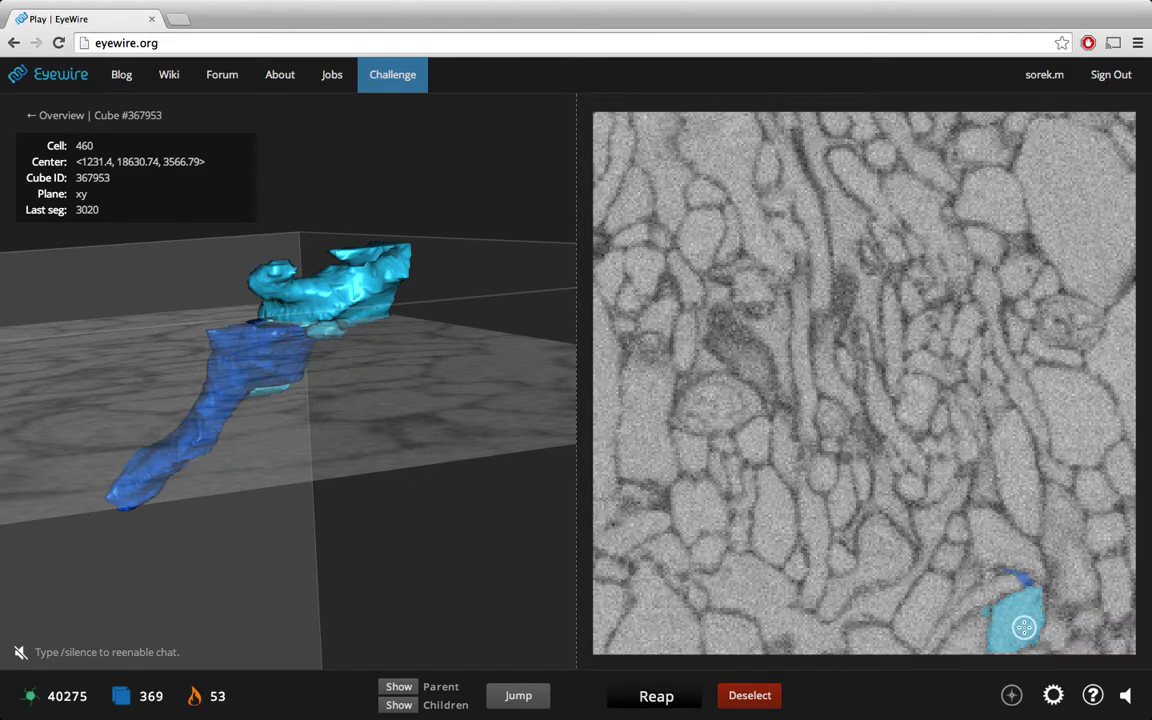
# Step: Follow the cyan segment through the xy slices to the cube's upper face, and reap cube #367953
pyautogui.scroll(10, 1023, 627)
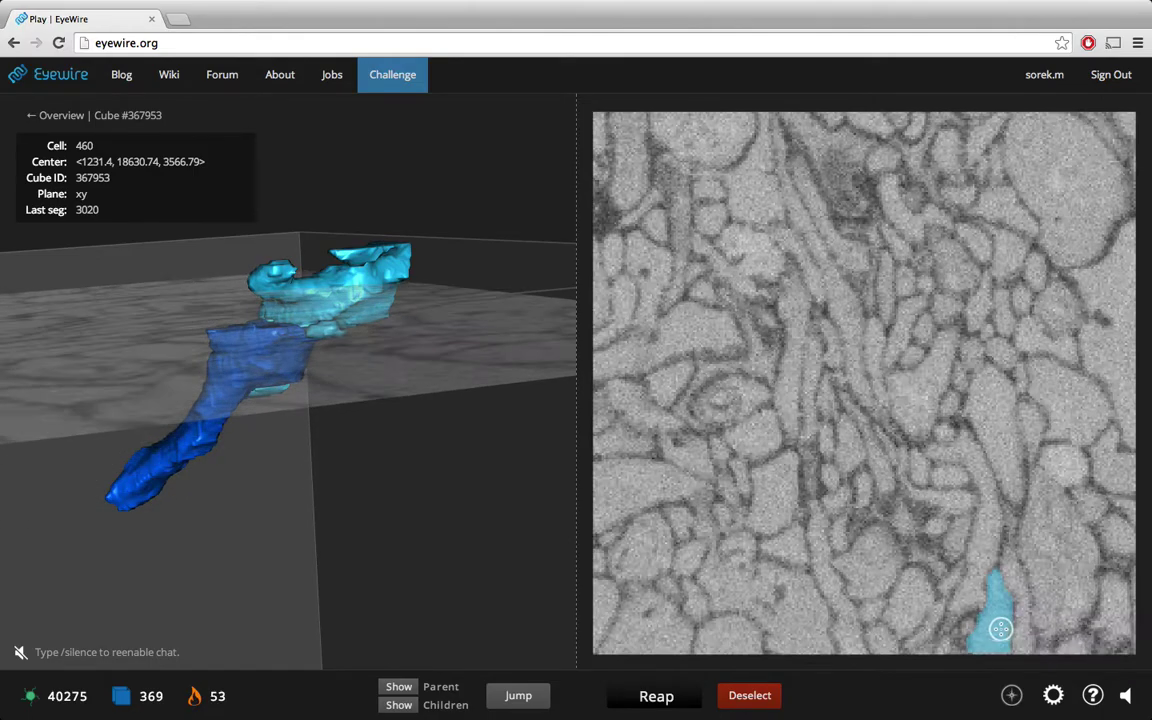
pyautogui.scroll(8, 997, 628)
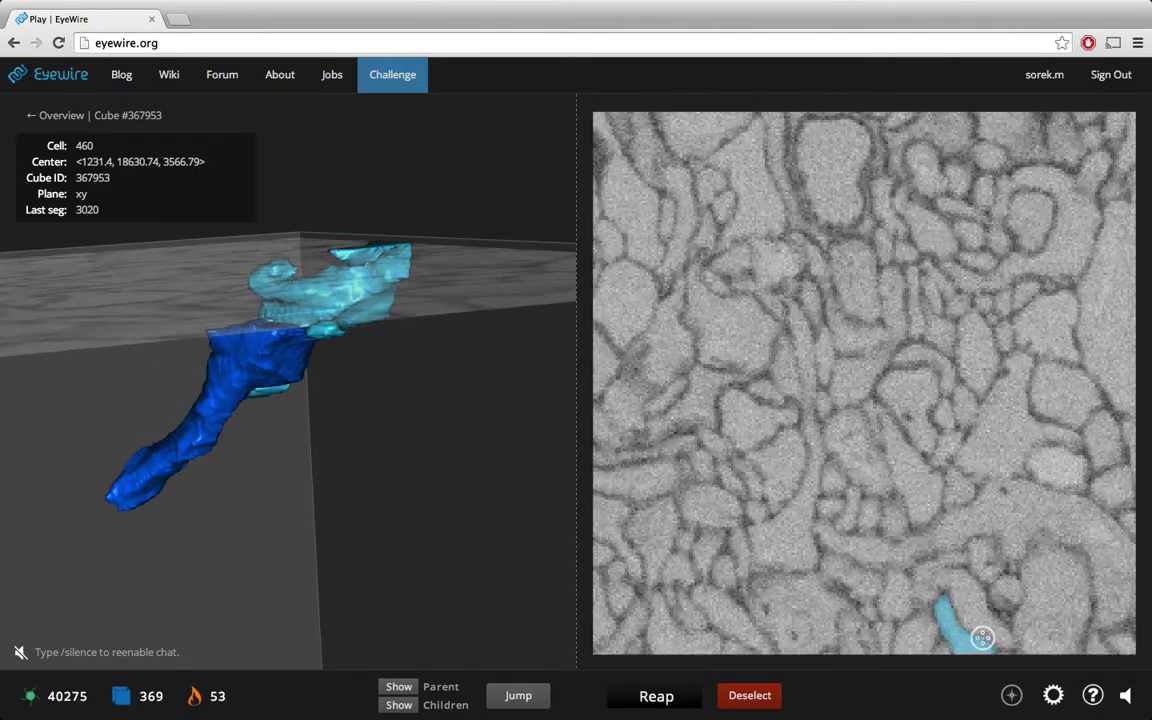
pyautogui.moveTo(440, 463); pyautogui.dragTo(254, 461)
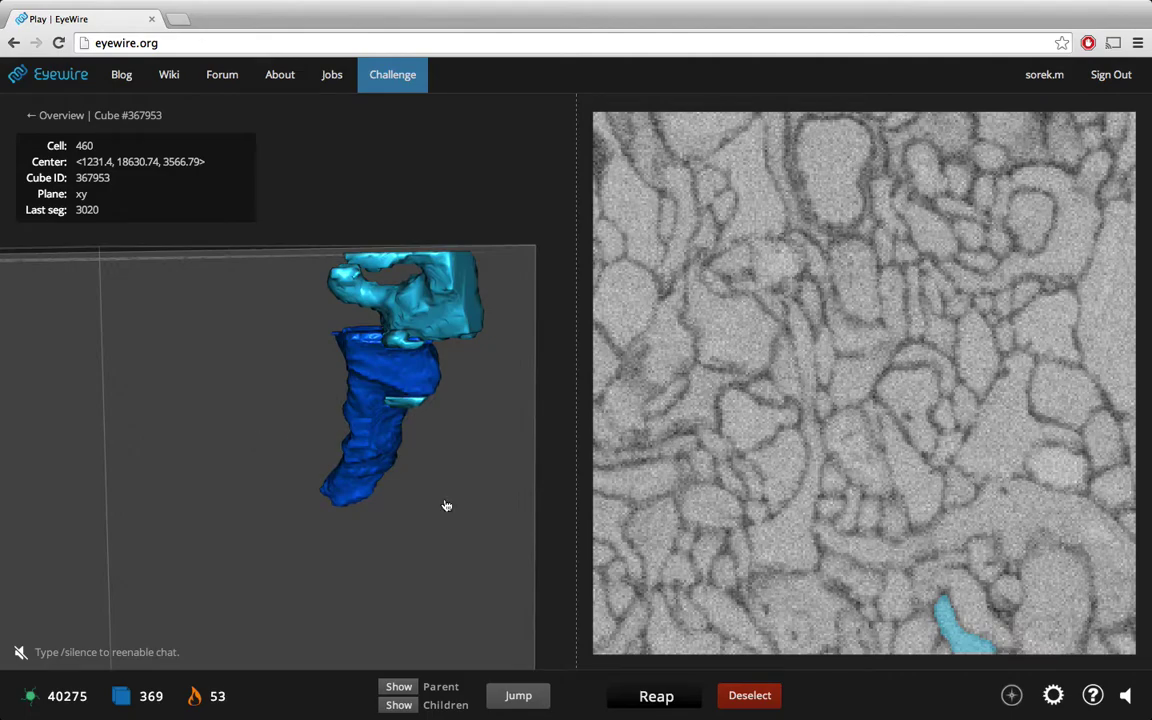
pyautogui.click(622, 698)
# Step: Select the adjoining cube #374250 on the arched part of the branch and open it for inspection
pyautogui.click(624, 414)
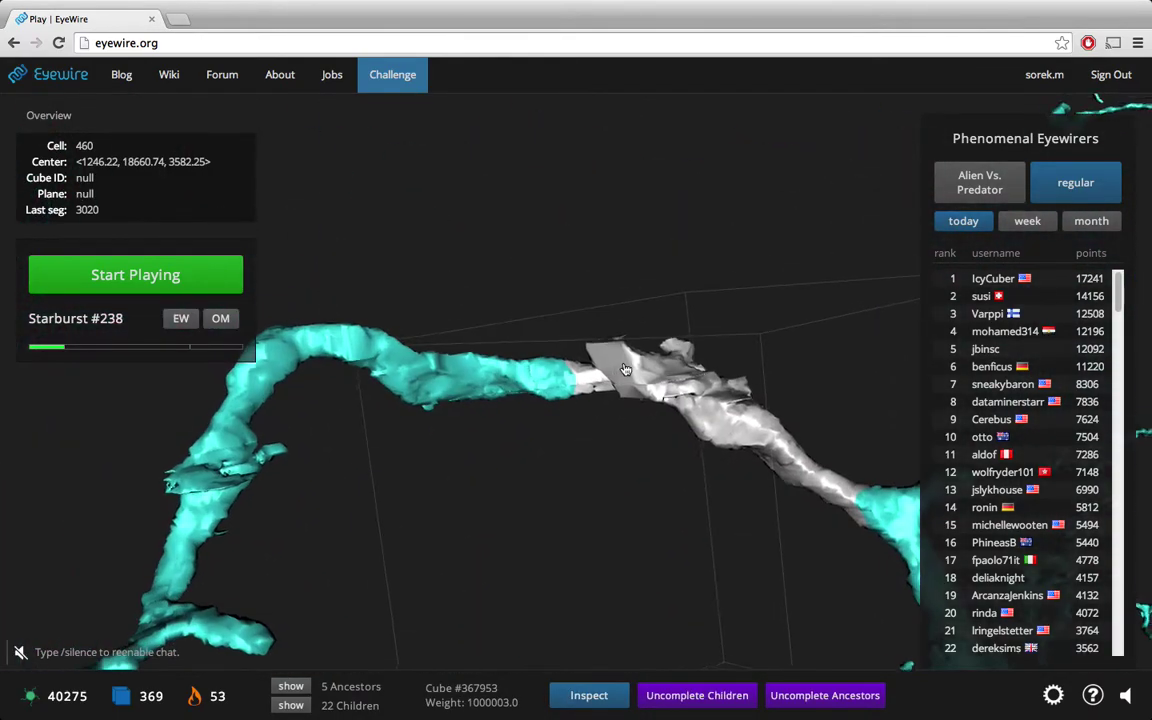
pyautogui.click(570, 381)
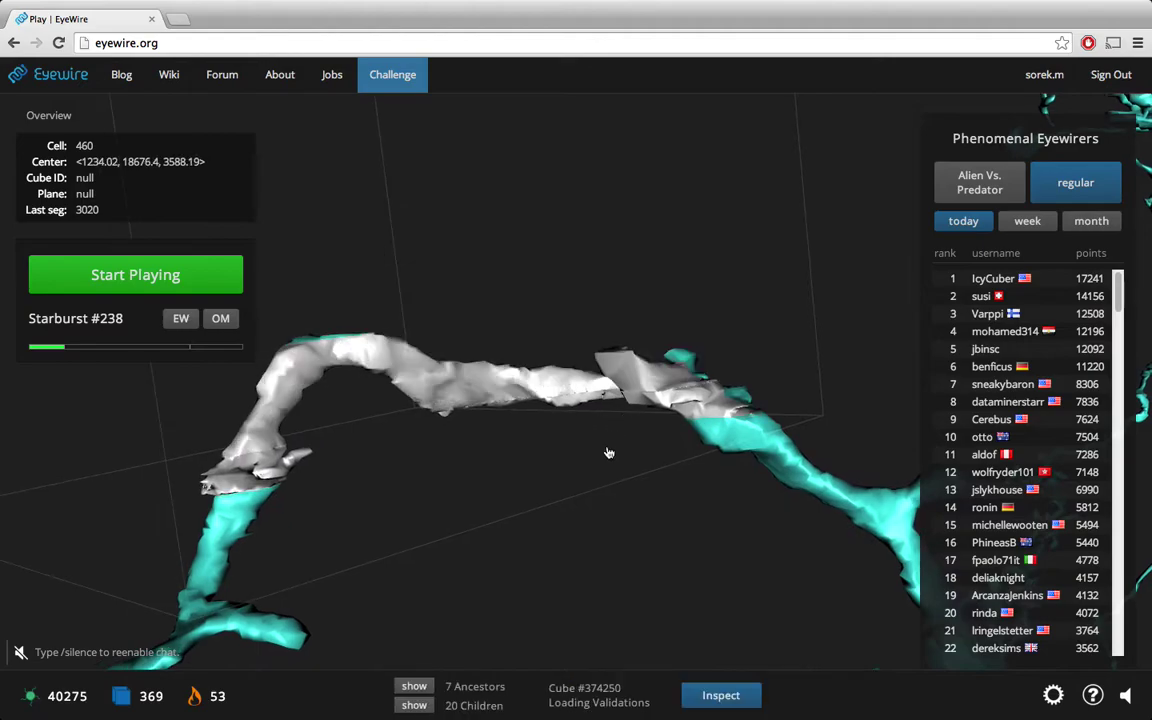
pyautogui.moveTo(604, 465); pyautogui.dragTo(465, 438)
pyautogui.click(580, 694)
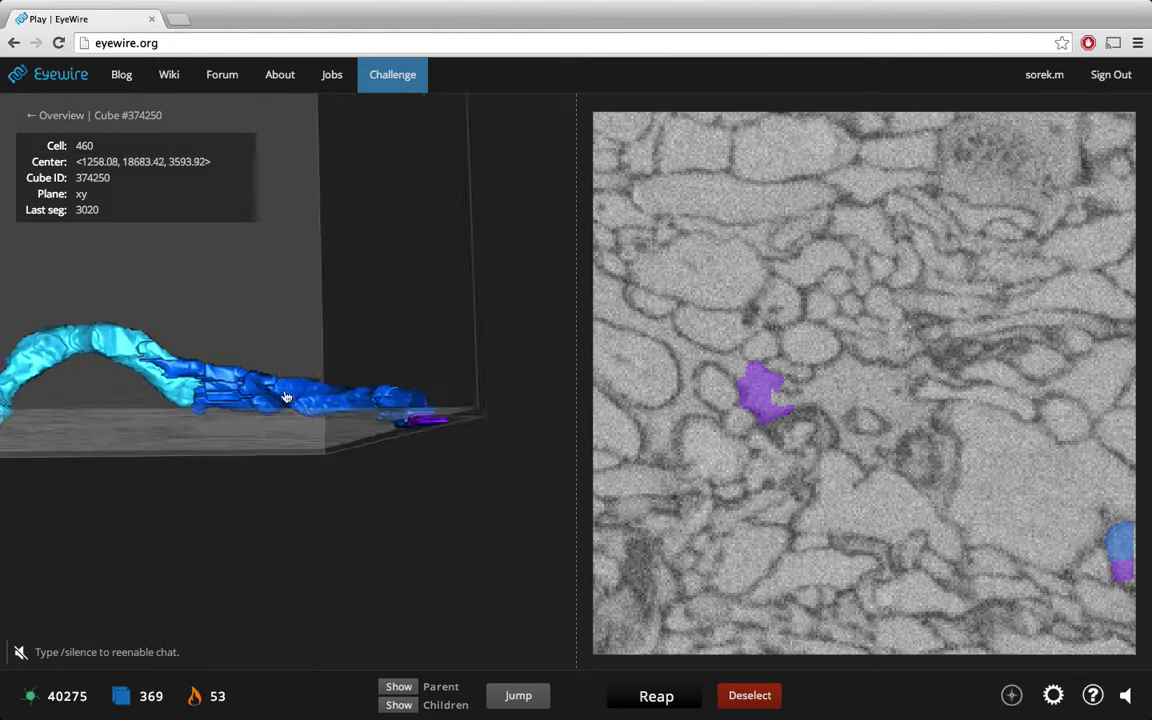
# Step: Review the arched branch in cube #374250 in 3D, and deselect all segments added to its dark blue seed
pyautogui.scroll(-3, 295, 443)
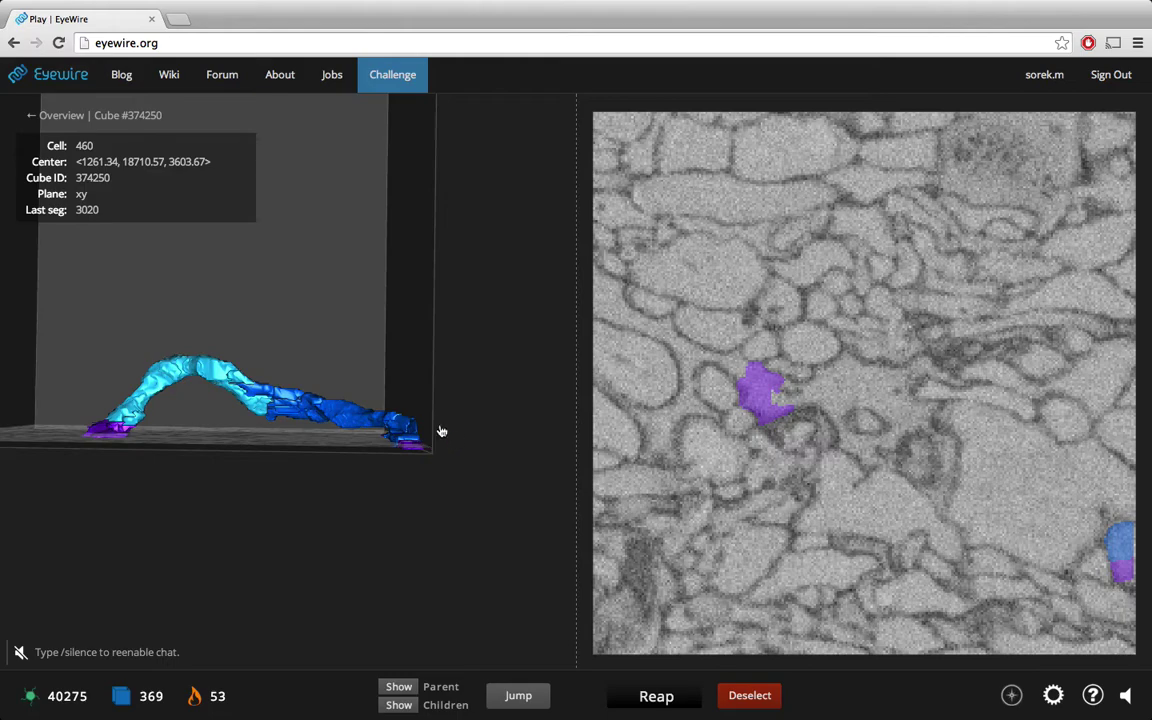
pyautogui.moveTo(433, 428); pyautogui.dragTo(351, 433)
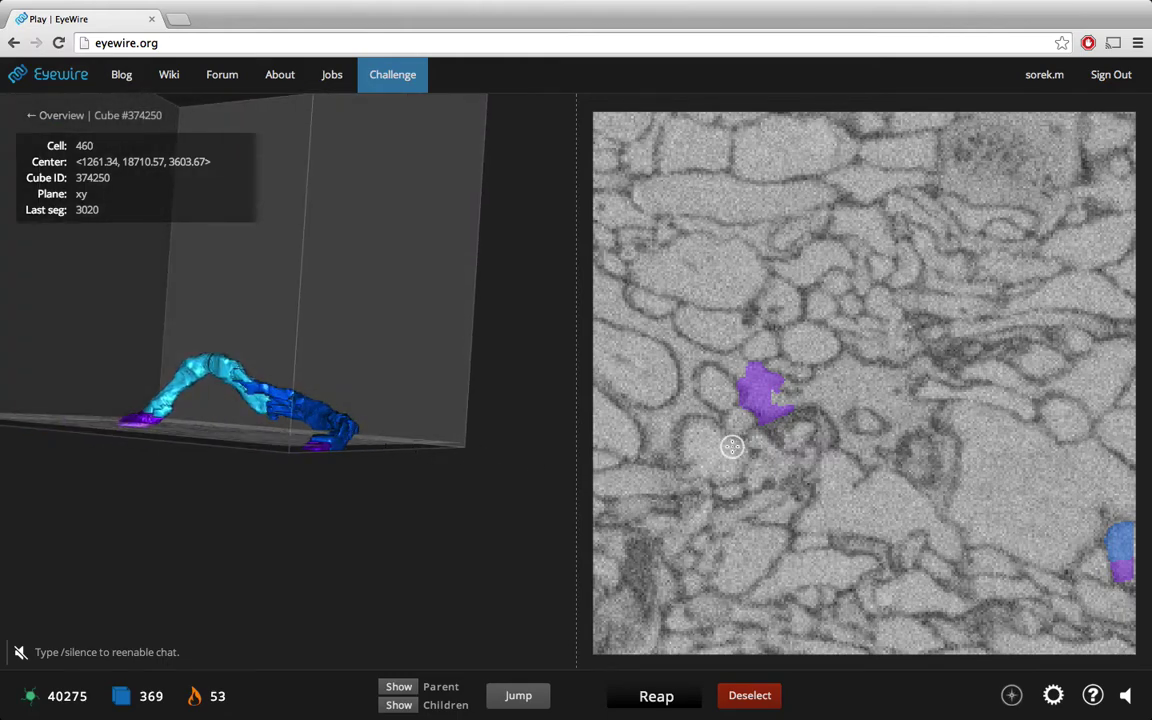
pyautogui.moveTo(479, 470); pyautogui.dragTo(569, 470)
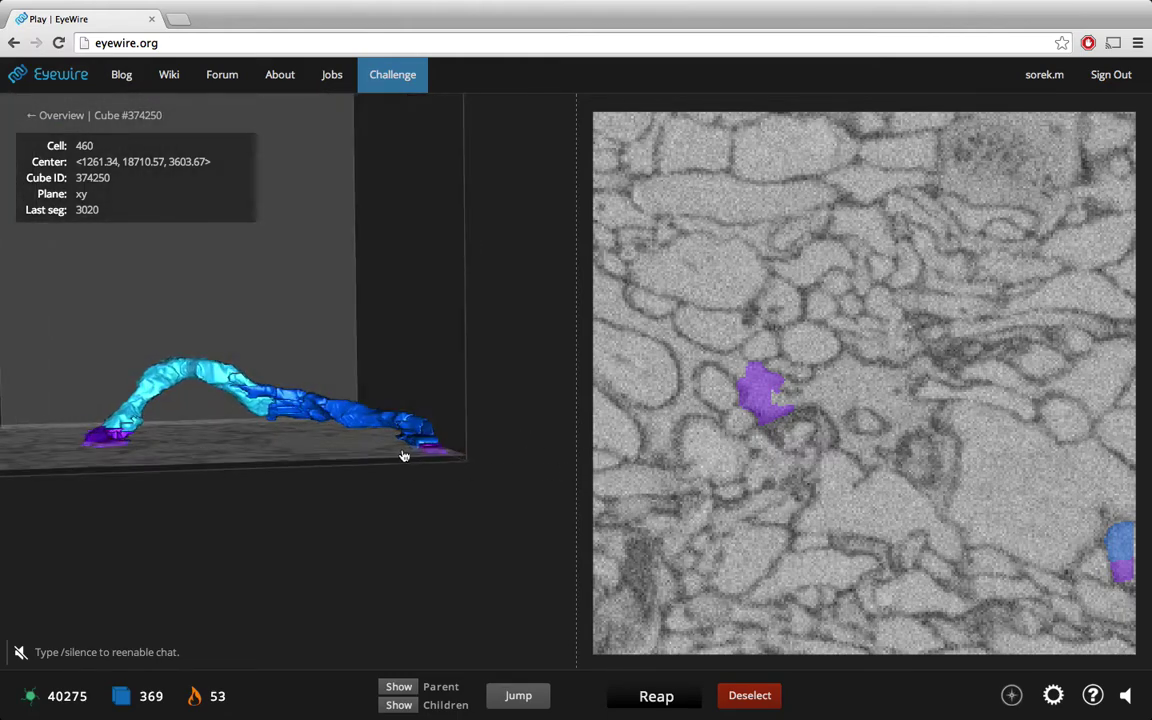
pyautogui.moveTo(371, 303); pyautogui.dragTo(426, 426)
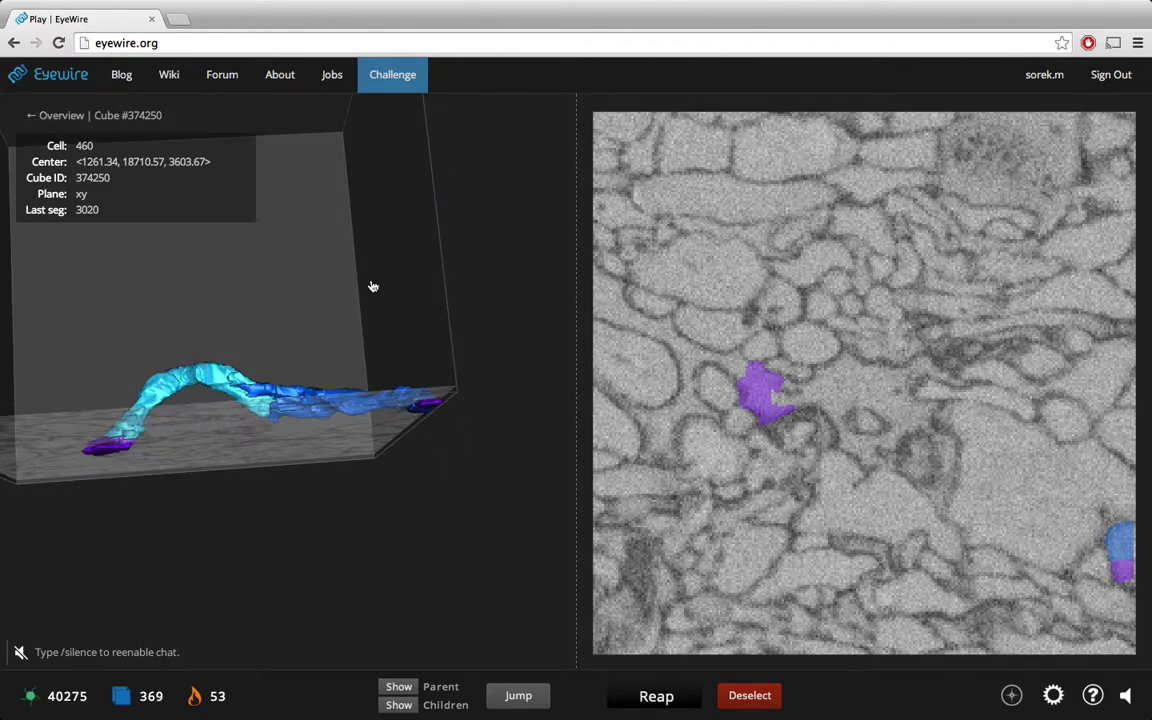
pyautogui.moveTo(372, 287); pyautogui.dragTo(419, 440)
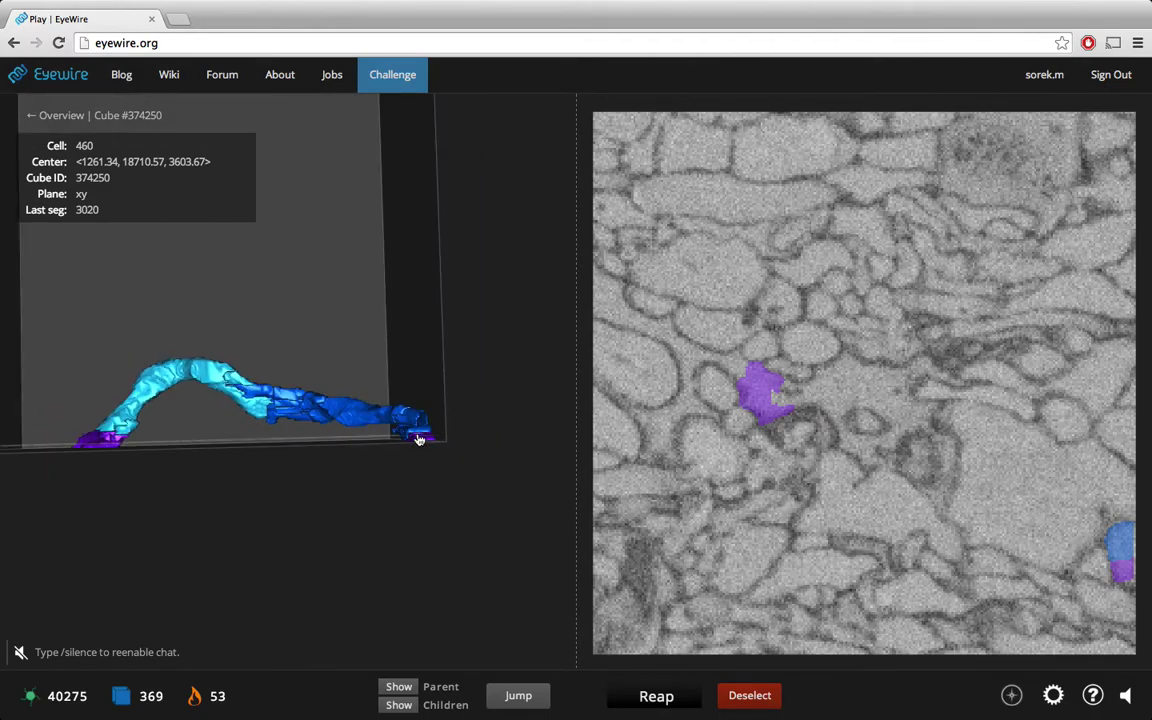
pyautogui.click(745, 700)
# Step: Add the segment directly below the blue seed at the edge of the xy slice
pyautogui.scroll(5, 453, 489)
pyautogui.moveTo(452, 483); pyautogui.dragTo(430, 483, button='right')
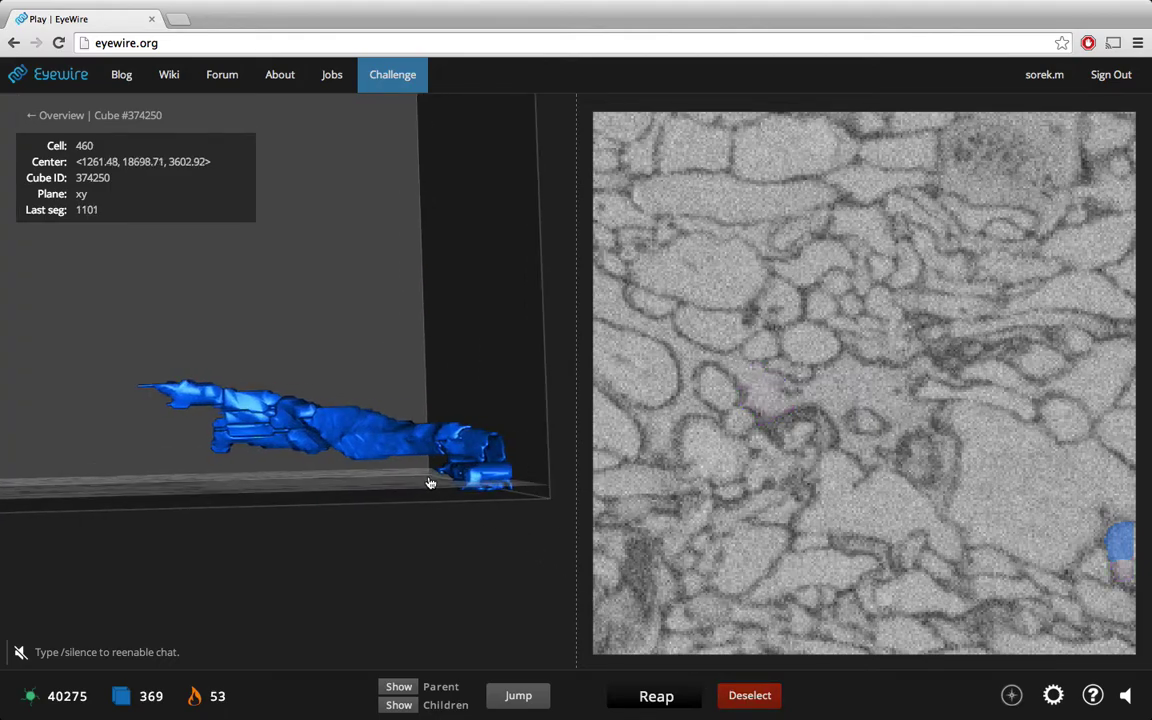
pyautogui.scroll(-2, 1109, 555)
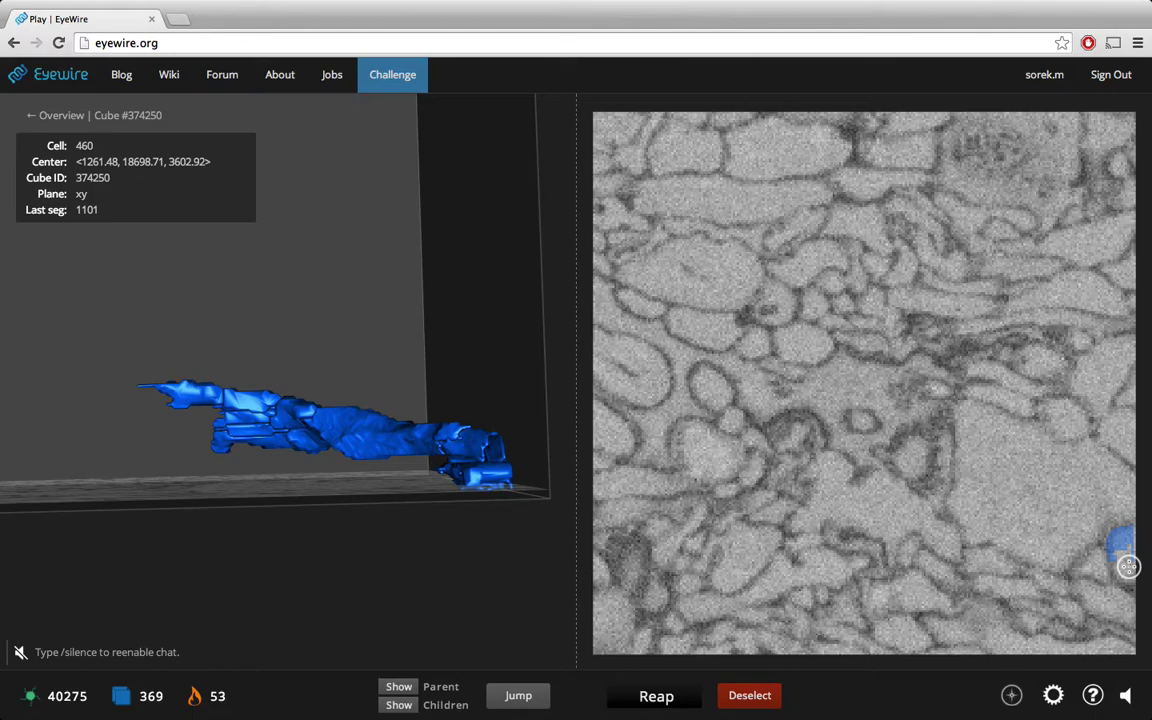
pyautogui.click(1127, 565)
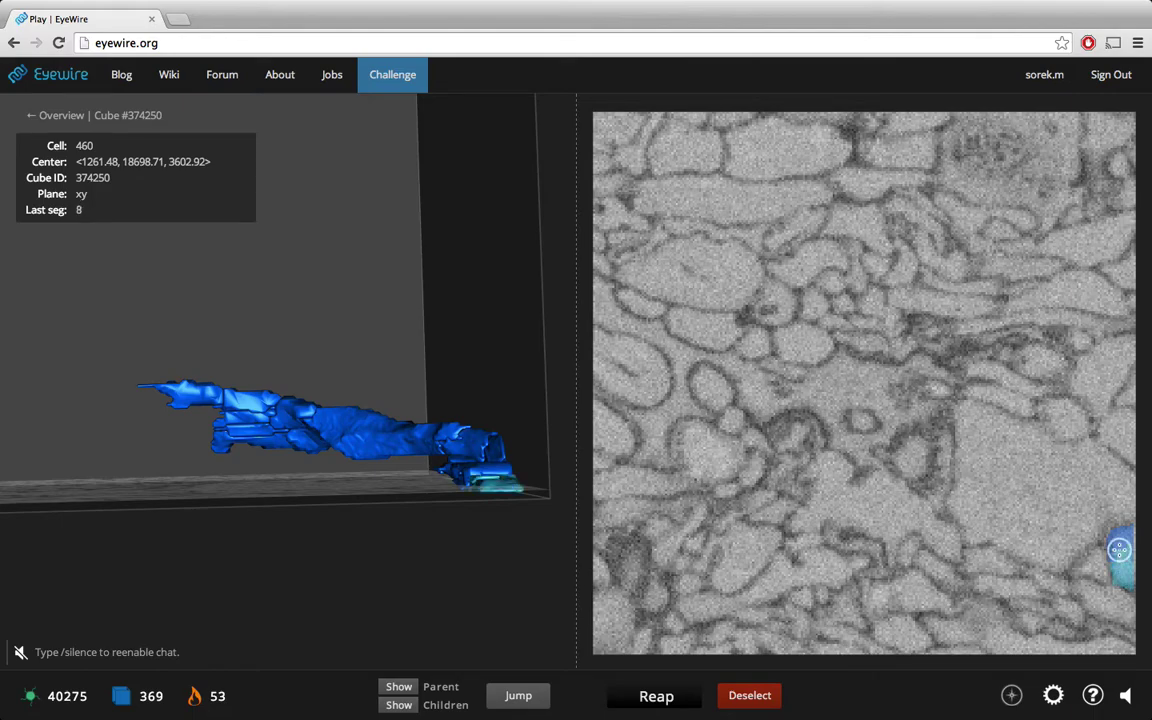
# Step: Show the parent cube's trace in 3D and remove the blue segments forming the long arched branch, keeping those adjoining the yellow parent
pyautogui.click(401, 687)
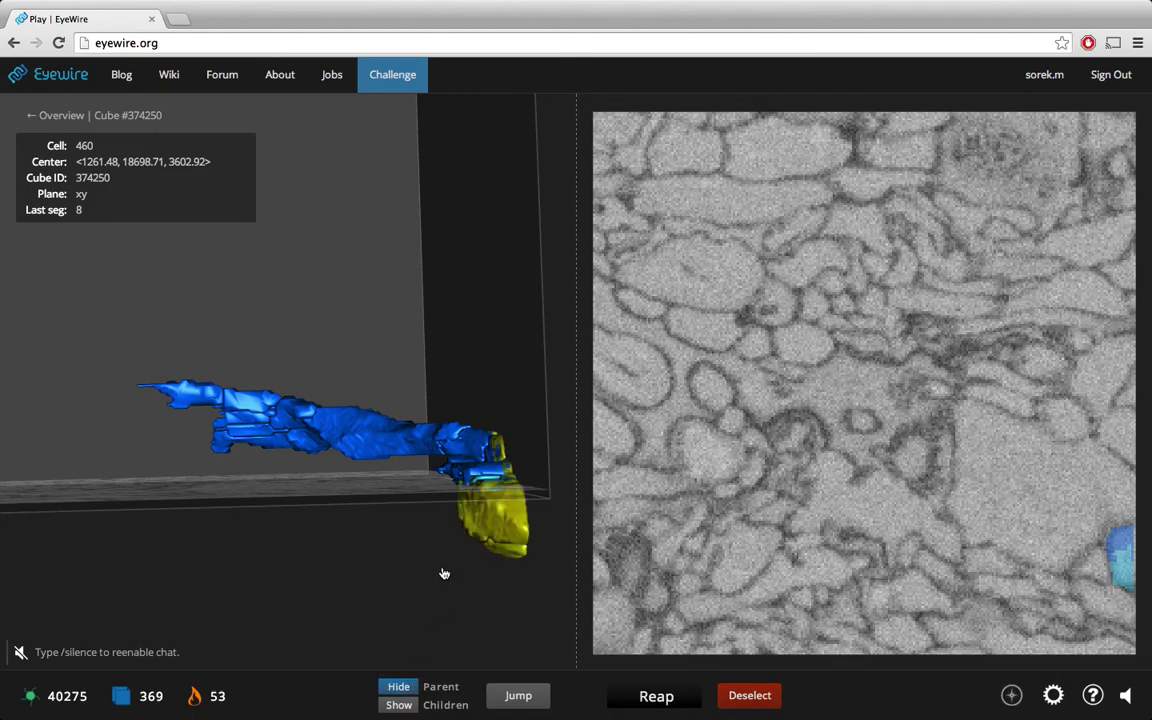
pyautogui.moveTo(443, 573); pyautogui.dragTo(268, 468)
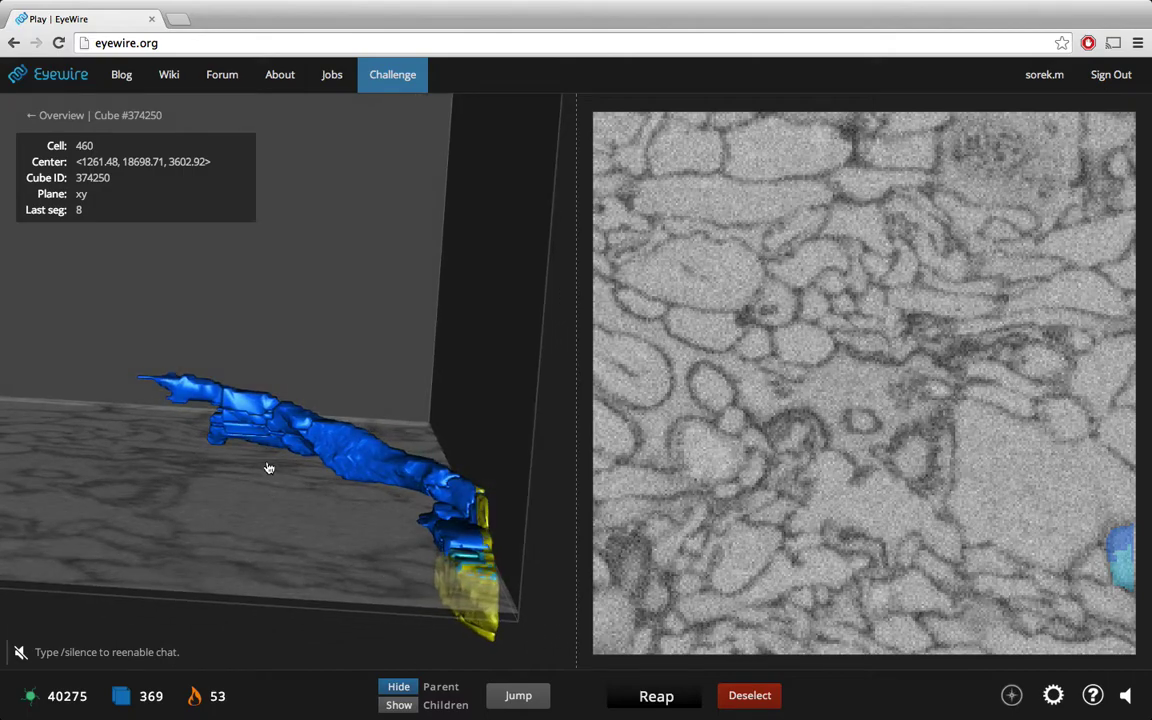
pyautogui.rightClick(196, 401)
pyautogui.rightClick(232, 403)
pyautogui.rightClick(238, 426)
pyautogui.rightClick(241, 427)
pyautogui.rightClick(251, 415)
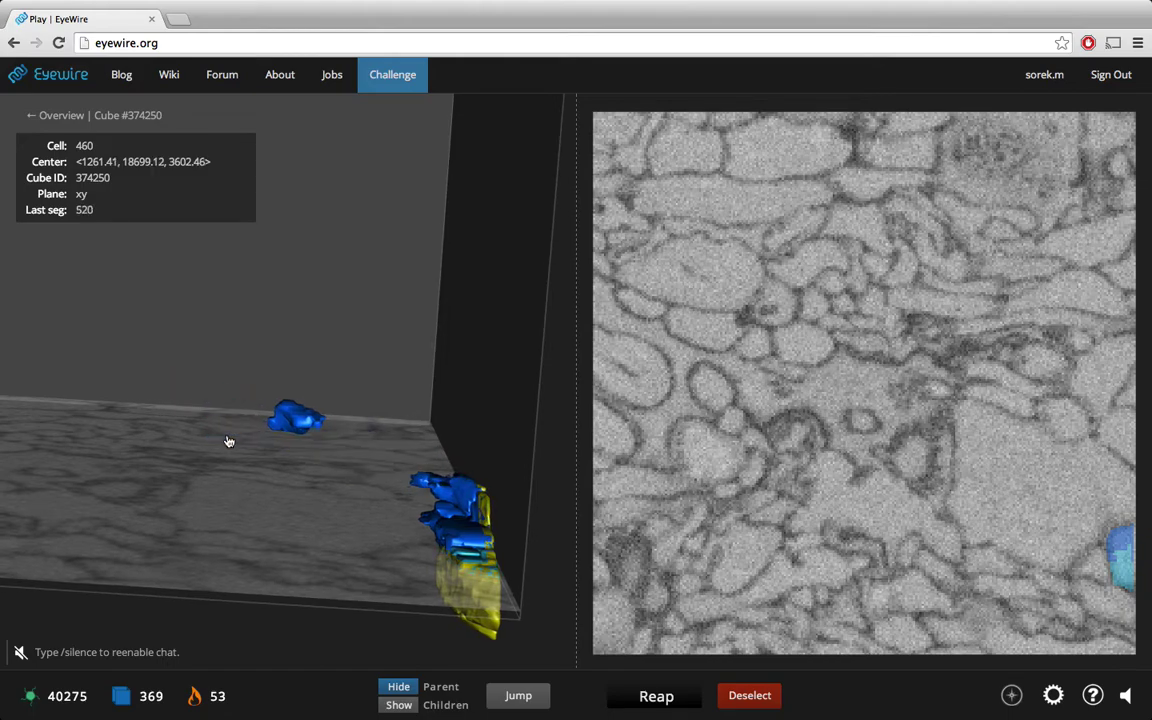
pyautogui.click(287, 429)
pyautogui.click(452, 501)
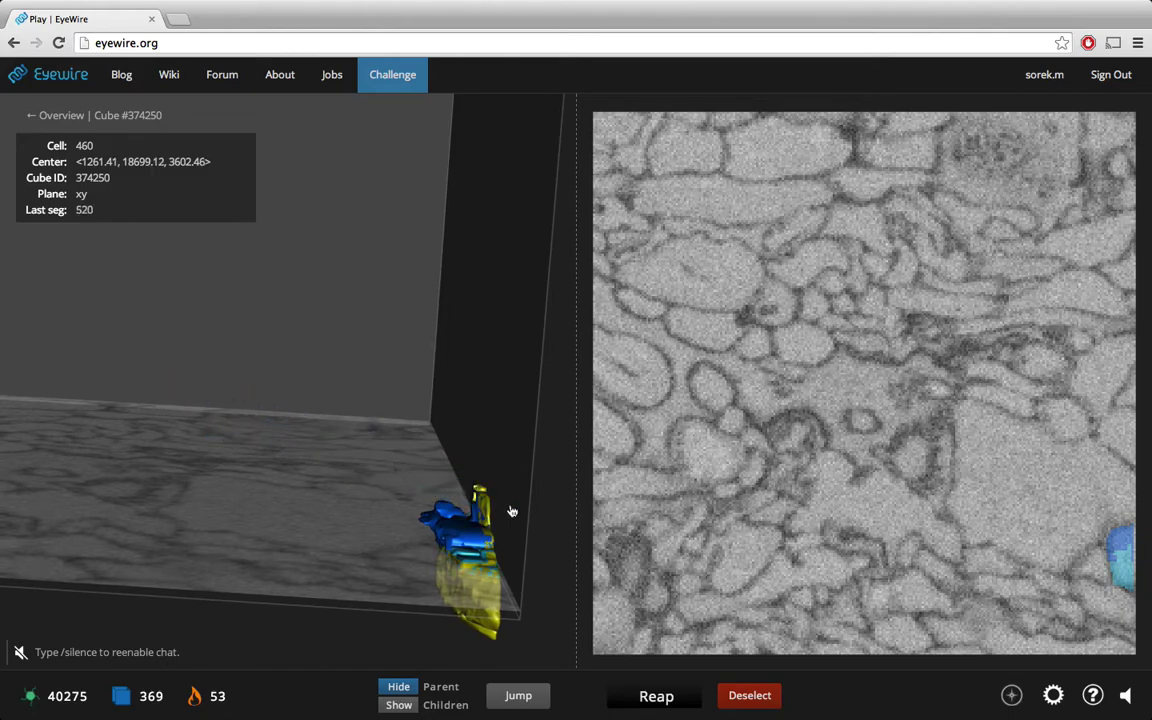
# Step: Compare the xy slices on both sides of the misalignment to see how the blue segment shifts at the cube's edge
pyautogui.scroll(-8, 1110, 550)
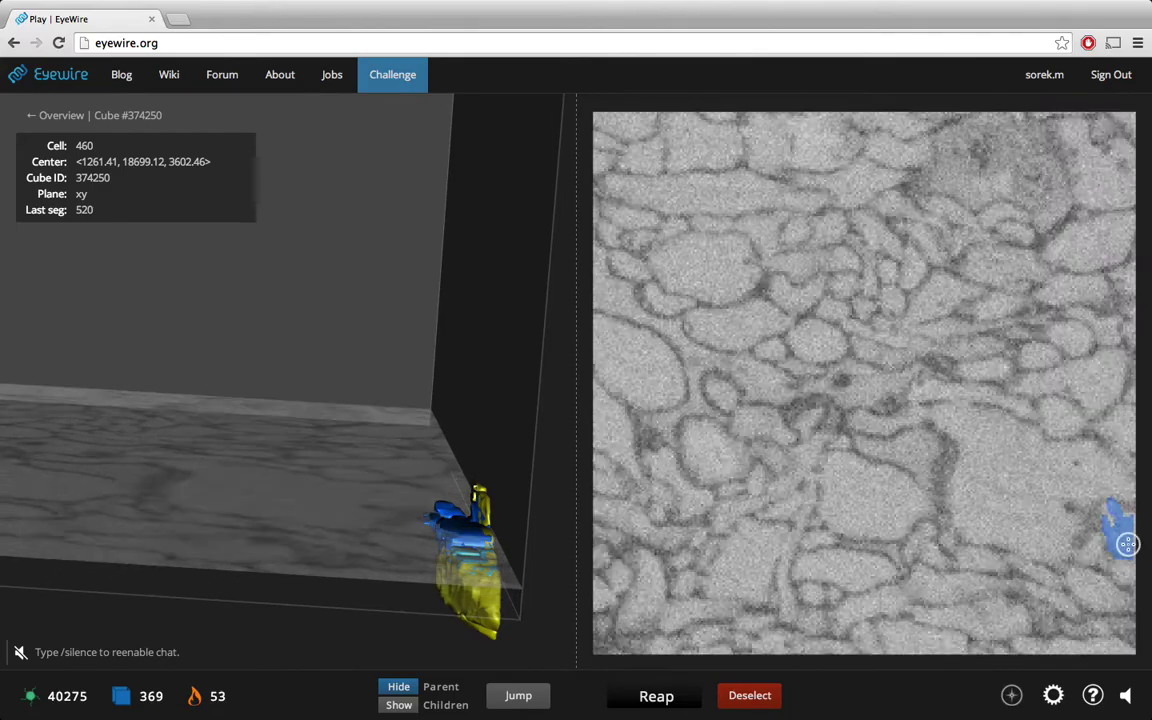
pyautogui.scroll(-1, 1127, 545)
pyautogui.scroll(1, 1125, 545)
pyautogui.scroll(-1, 1125, 545)
pyautogui.scroll(1, 1125, 545)
pyautogui.scroll(1, 1125, 544)
pyautogui.scroll(-1, 1125, 544)
pyautogui.scroll(1, 1125, 544)
pyautogui.scroll(-1, 1125, 544)
pyautogui.scroll(1, 1125, 544)
pyautogui.scroll(-1, 1125, 544)
pyautogui.scroll(1, 1125, 544)
pyautogui.scroll(-1, 1125, 544)
pyautogui.scroll(1, 1125, 544)
pyautogui.scroll(-1, 1125, 544)
pyautogui.scroll(1, 1125, 544)
pyautogui.scroll(-1, 1125, 544)
pyautogui.scroll(1, 1125, 544)
pyautogui.scroll(-2, 1125, 544)
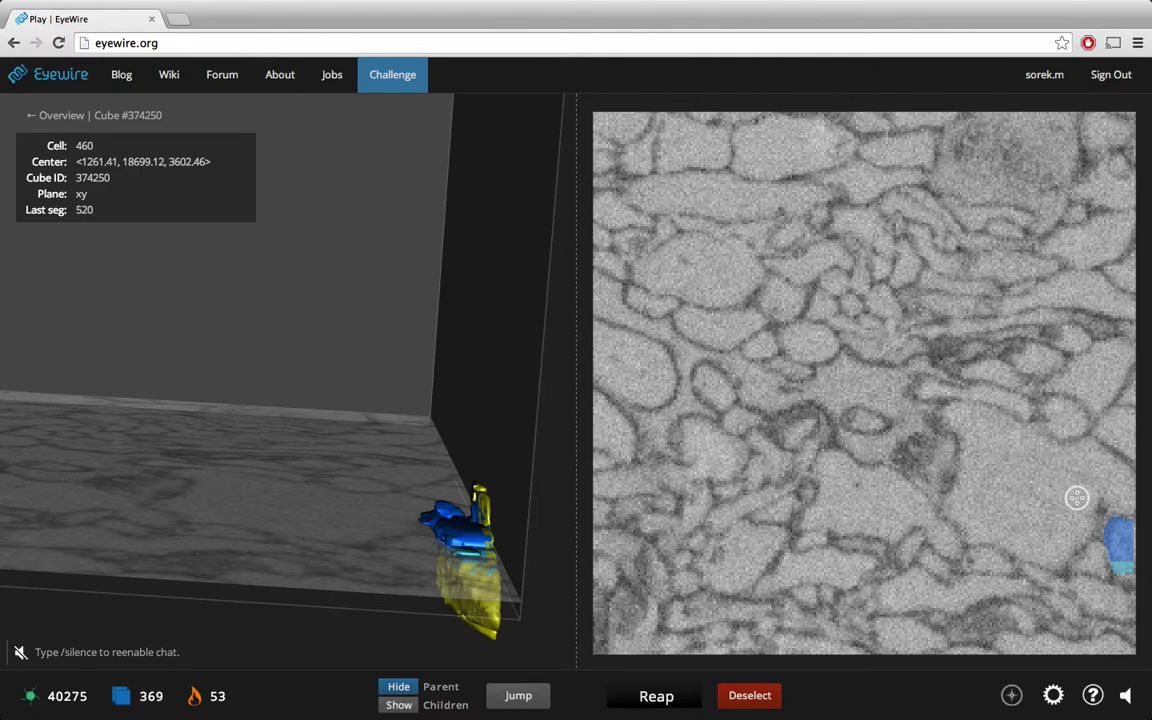
# Step: Add the large segment beside the blue seed just past the misaligned slices, and remove the elongated spillover piece attached to it
pyautogui.scroll(3, 1076, 497)
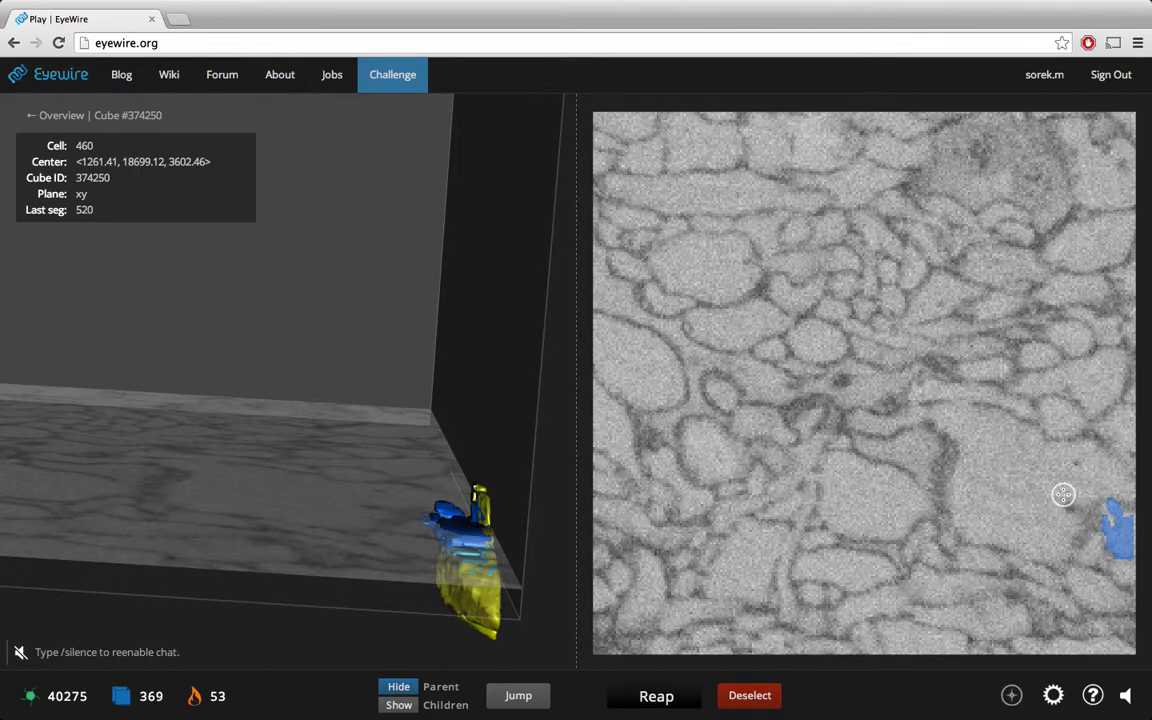
pyautogui.scroll(1, 1063, 494)
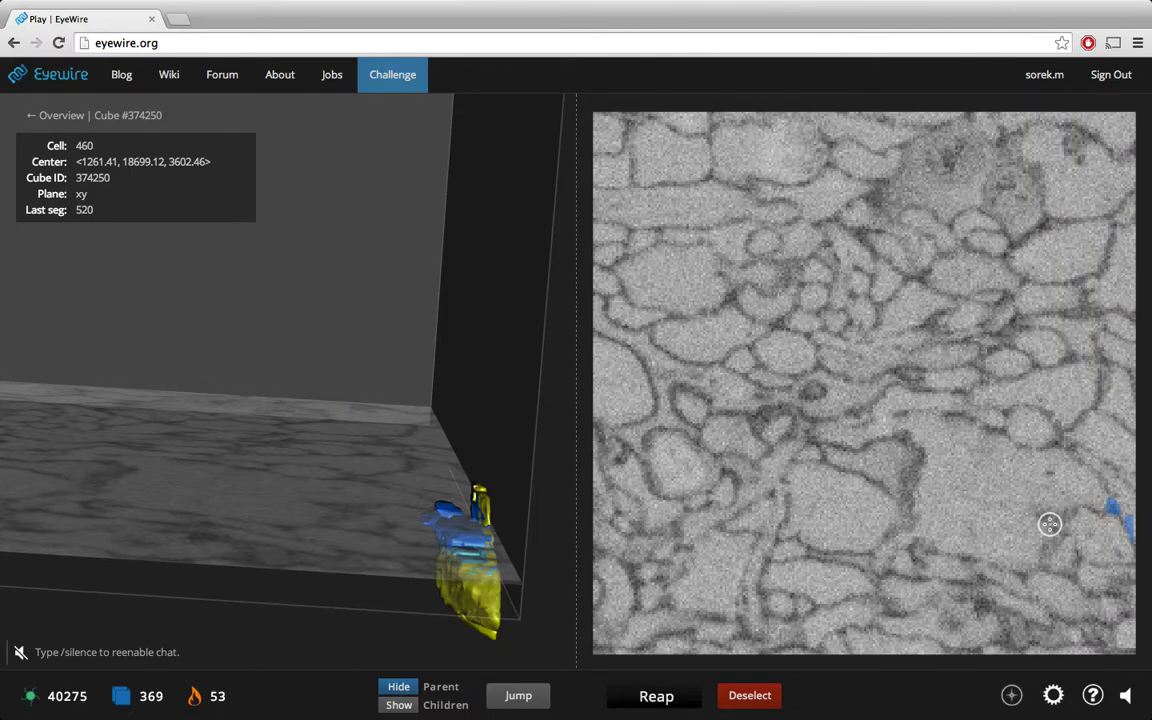
pyautogui.scroll(2, 1058, 509)
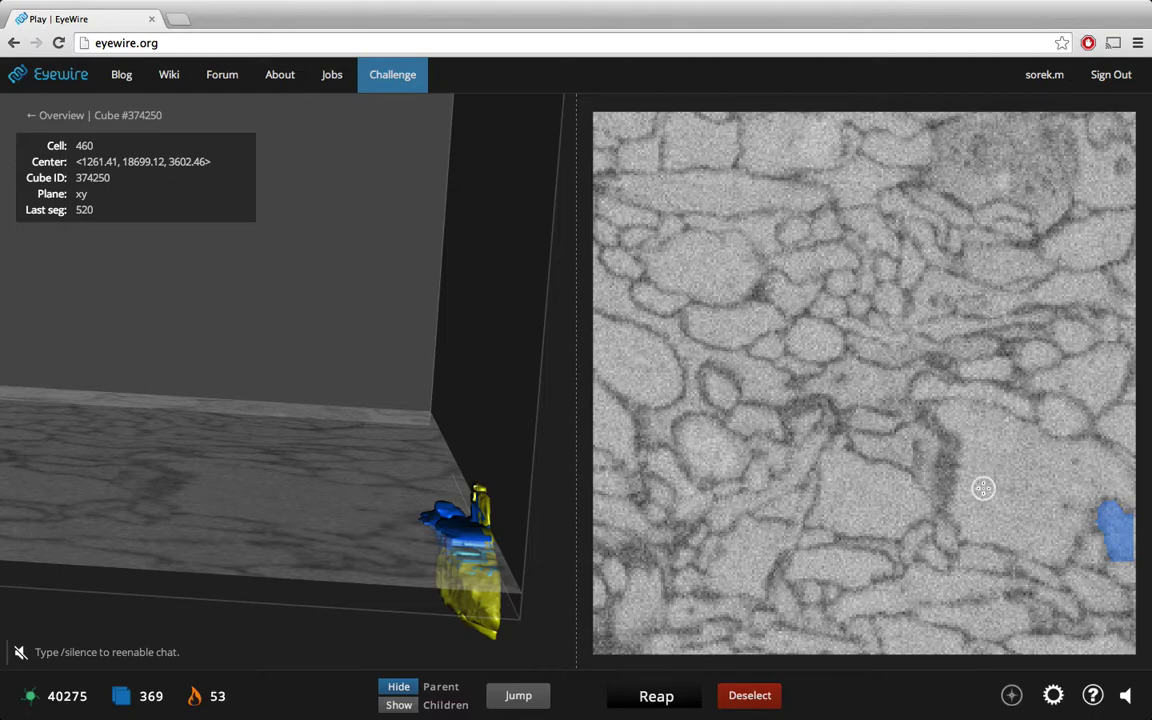
pyautogui.scroll(2, 1049, 501)
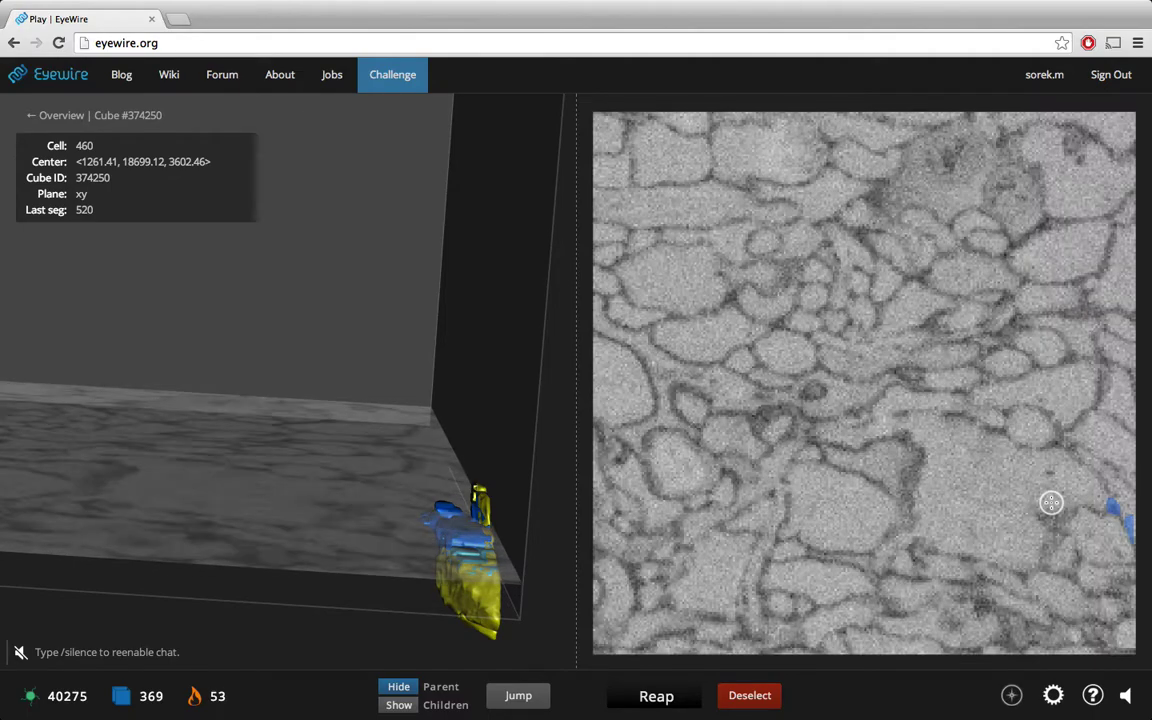
pyautogui.click(1057, 510)
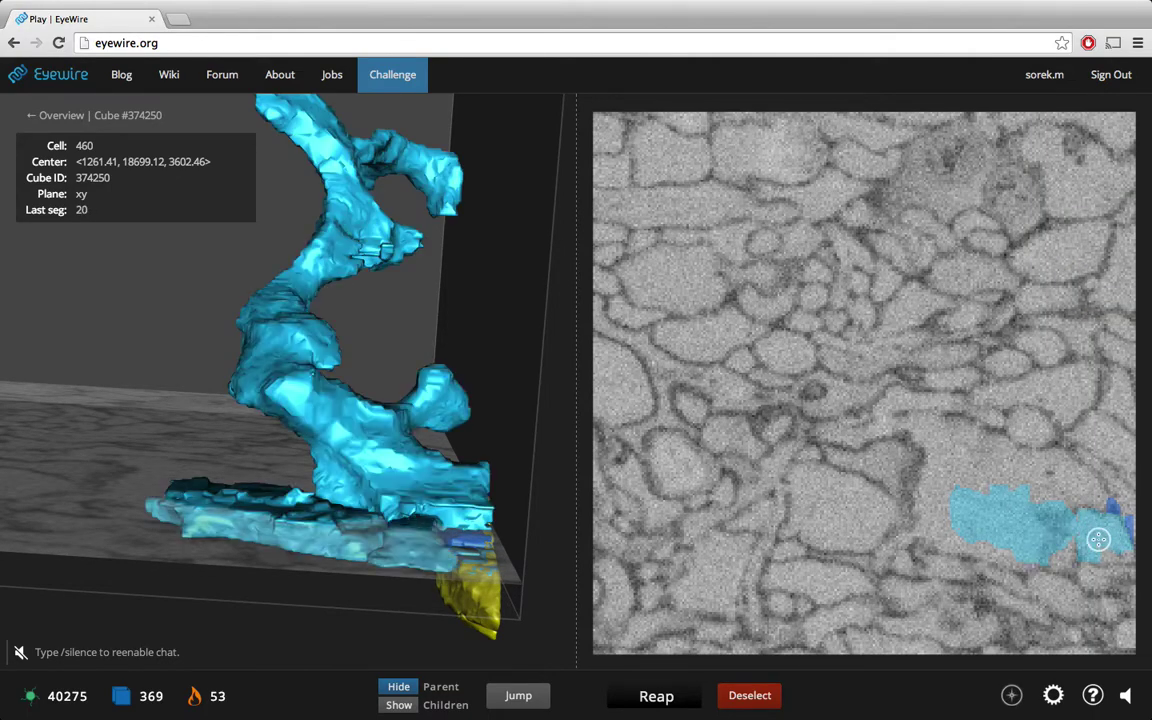
pyautogui.click(1052, 532)
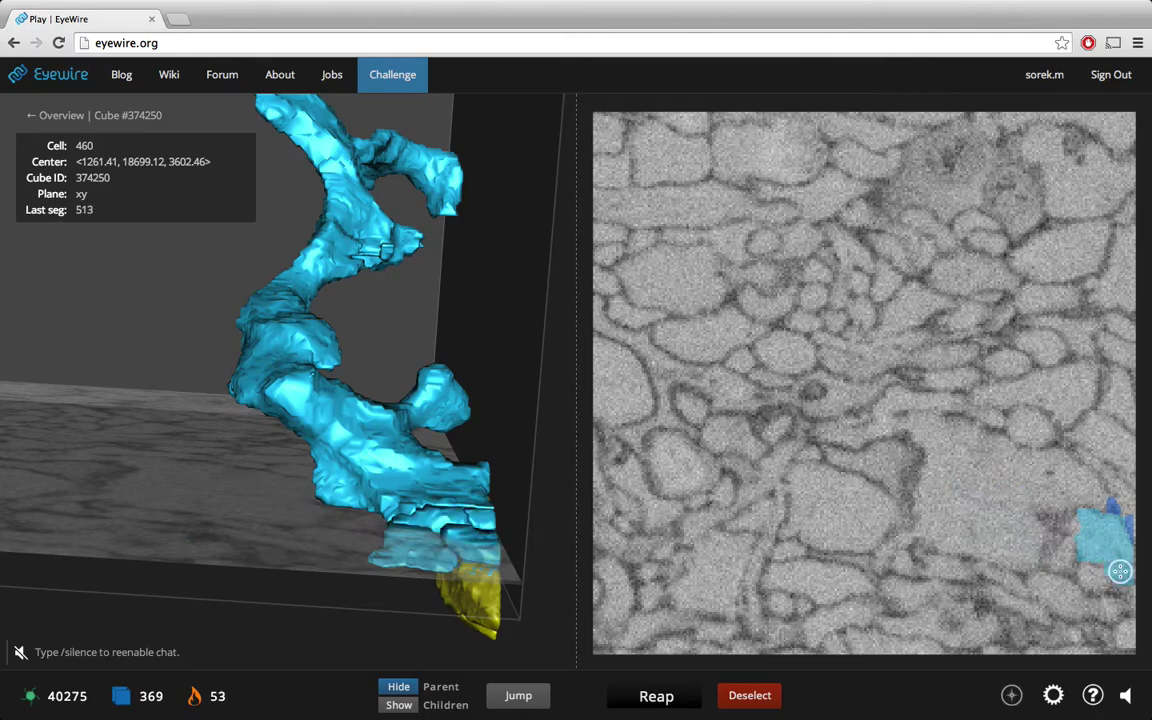
pyautogui.scroll(3, 1100, 545)
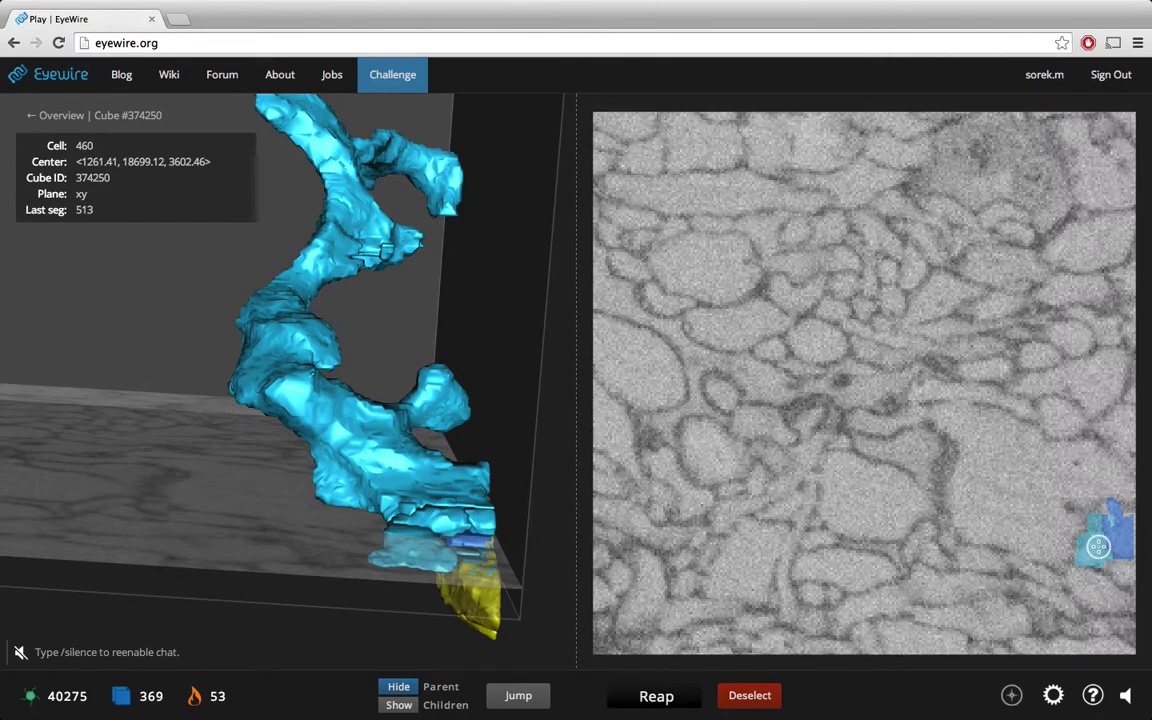
pyautogui.scroll(2, 1098, 545)
pyautogui.moveTo(571, 517); pyautogui.dragTo(386, 364)
pyautogui.moveTo(322, 443); pyautogui.dragTo(452, 492)
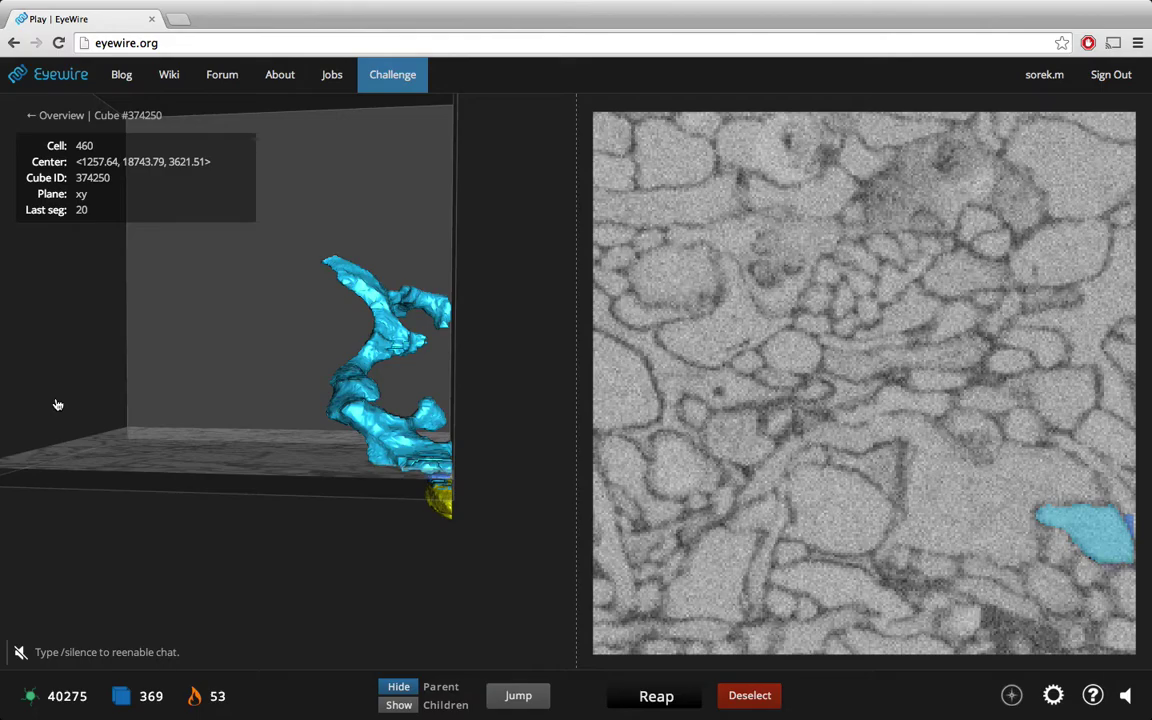
# Step: Follow the cyan branch through the xy slices and add the missing segments where its side branches reach the cube's edge
pyautogui.scroll(-8, 1093, 543)
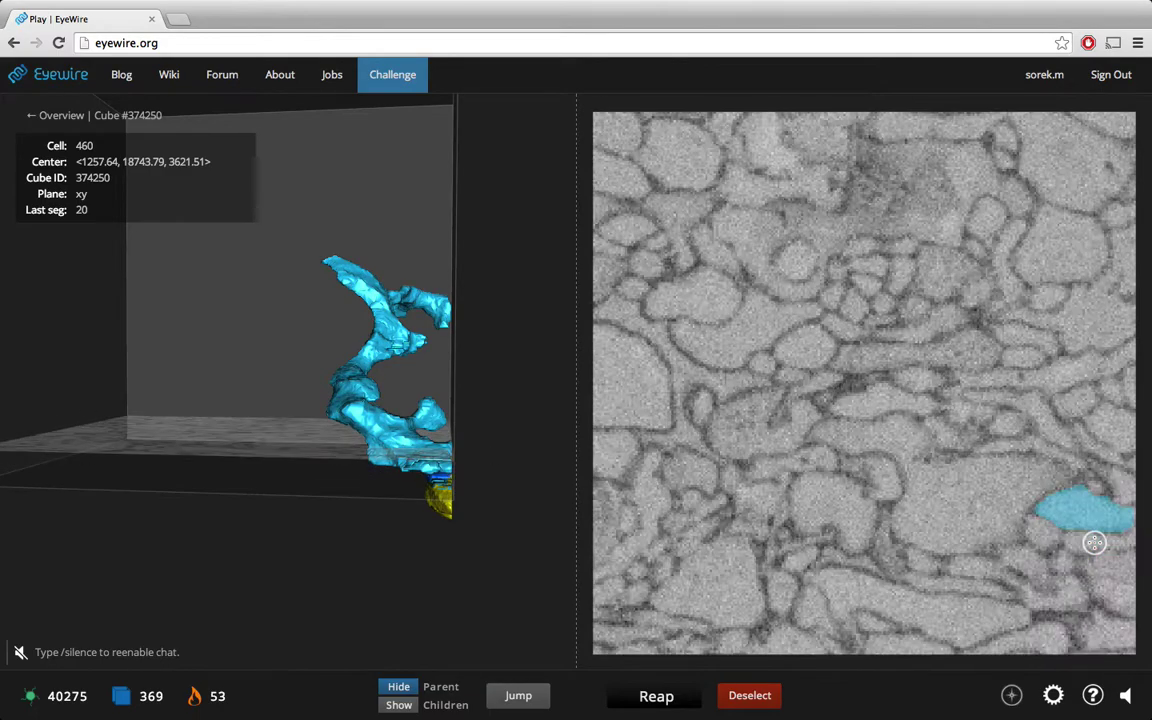
pyautogui.scroll(-5, 1090, 535)
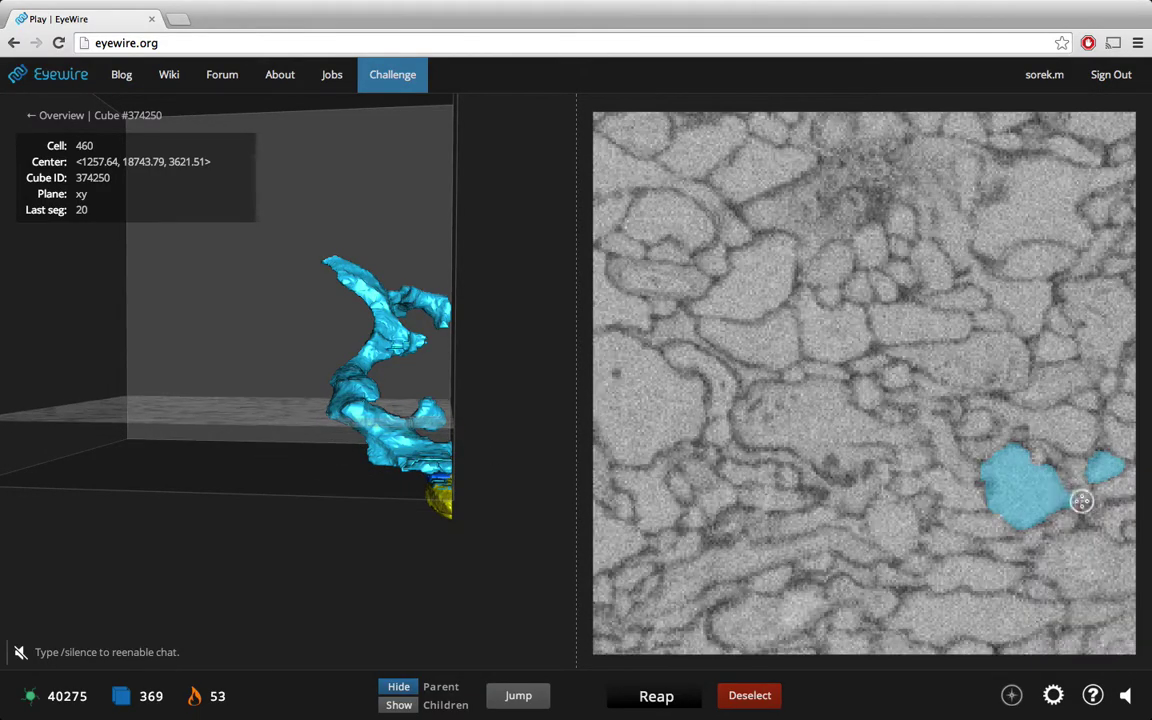
pyautogui.scroll(-6, 1050, 496)
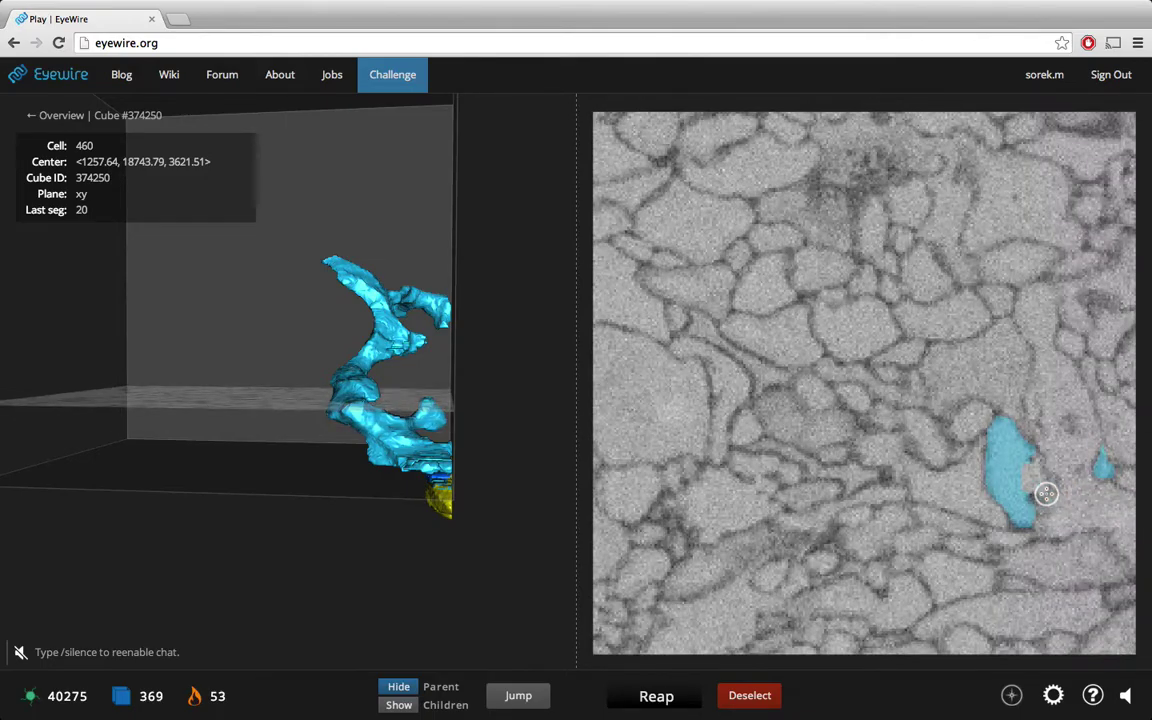
pyautogui.scroll(-8, 882, 476)
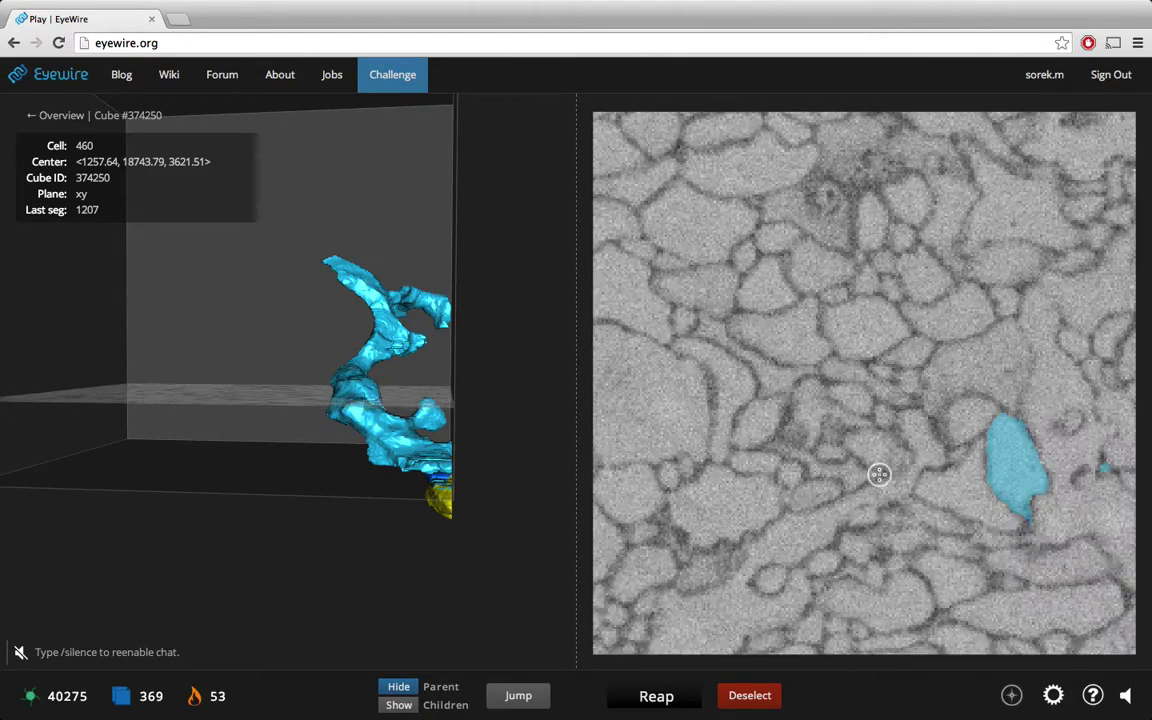
pyautogui.scroll(-4, 1005, 408)
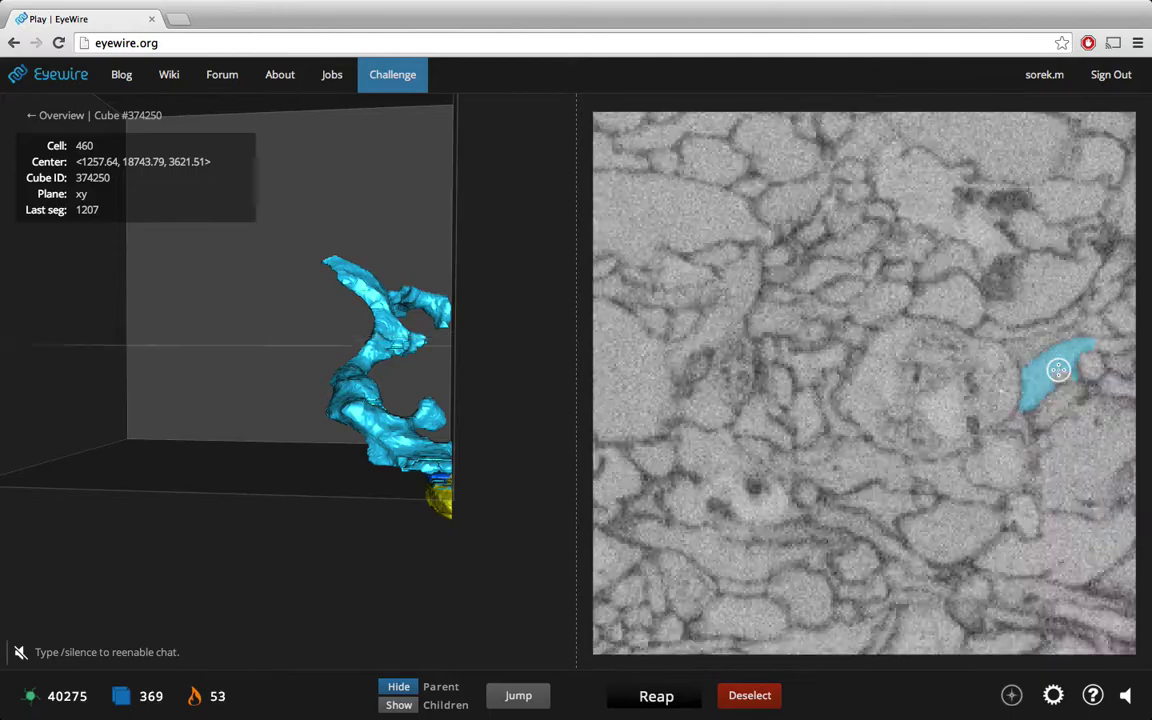
pyautogui.scroll(-3, 1080, 363)
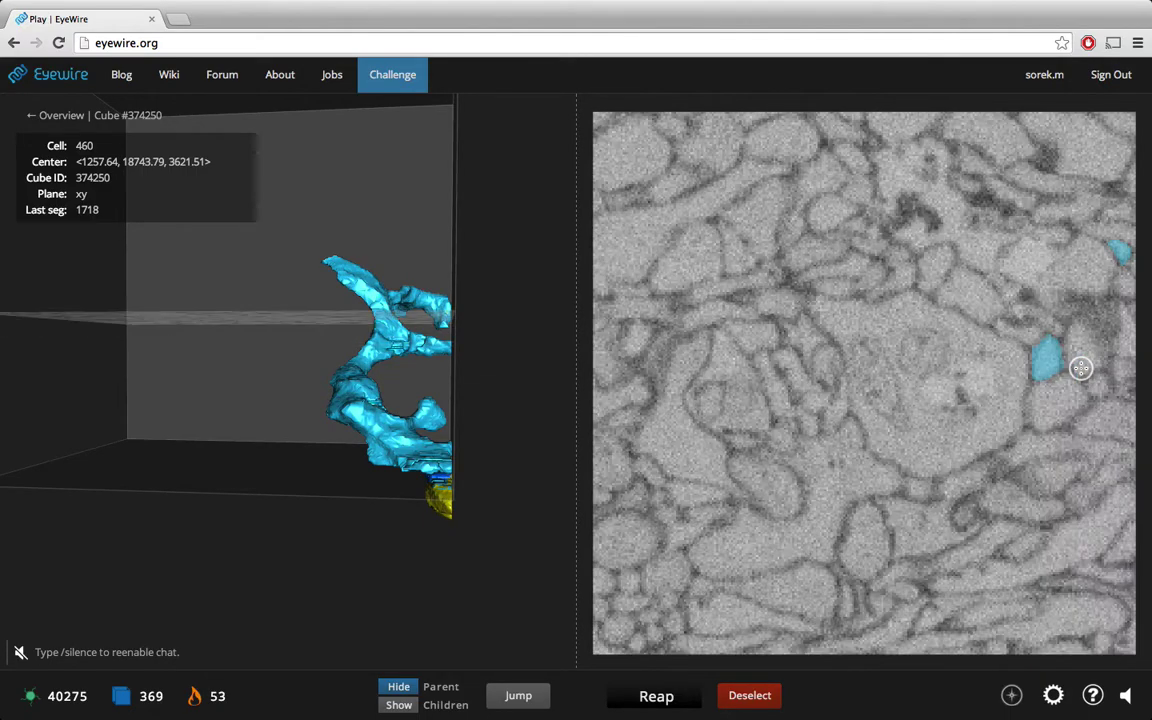
pyautogui.scroll(6, 1080, 368)
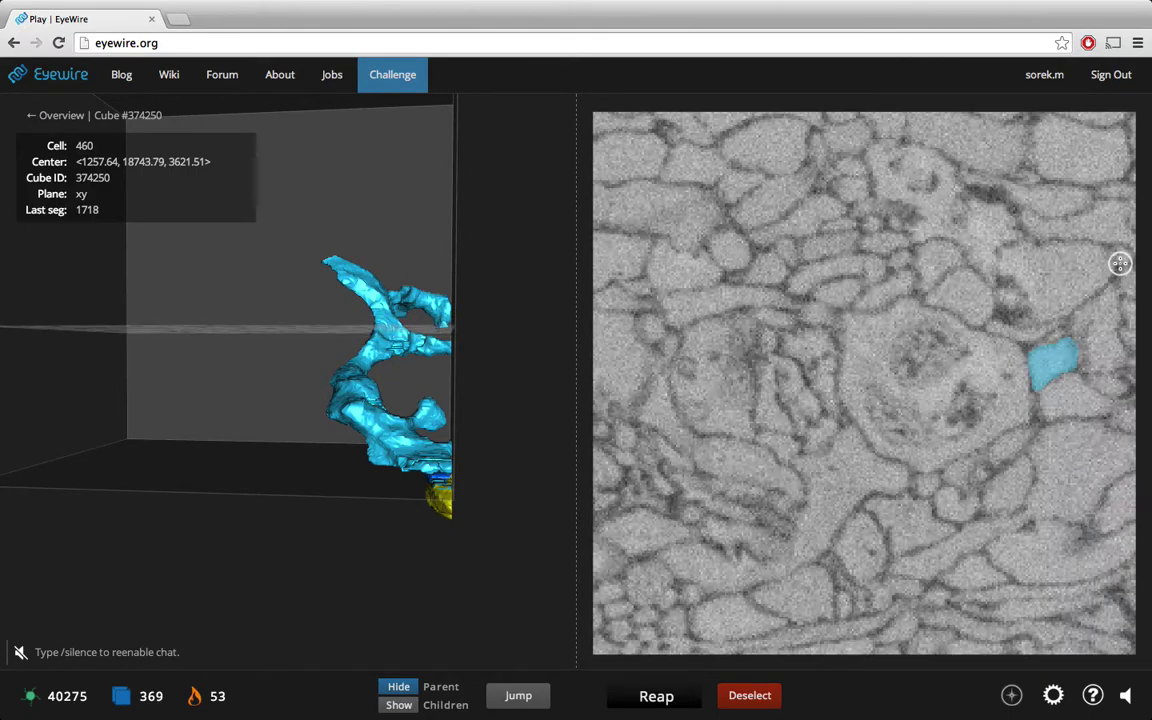
pyautogui.click(1120, 259)
pyautogui.moveTo(425, 322); pyautogui.dragTo(342, 400)
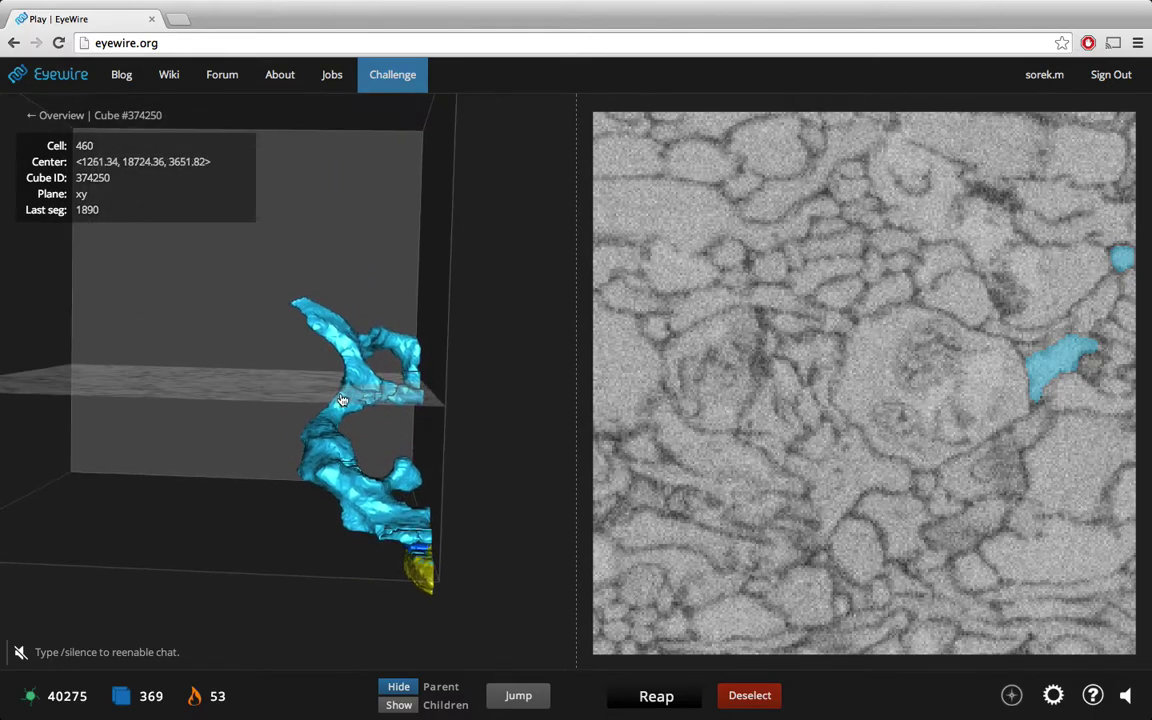
# Step: Return to the cell overview and examine the arched branch in cube #374250 and its neighbouring pieces up close
pyautogui.click(57, 117)
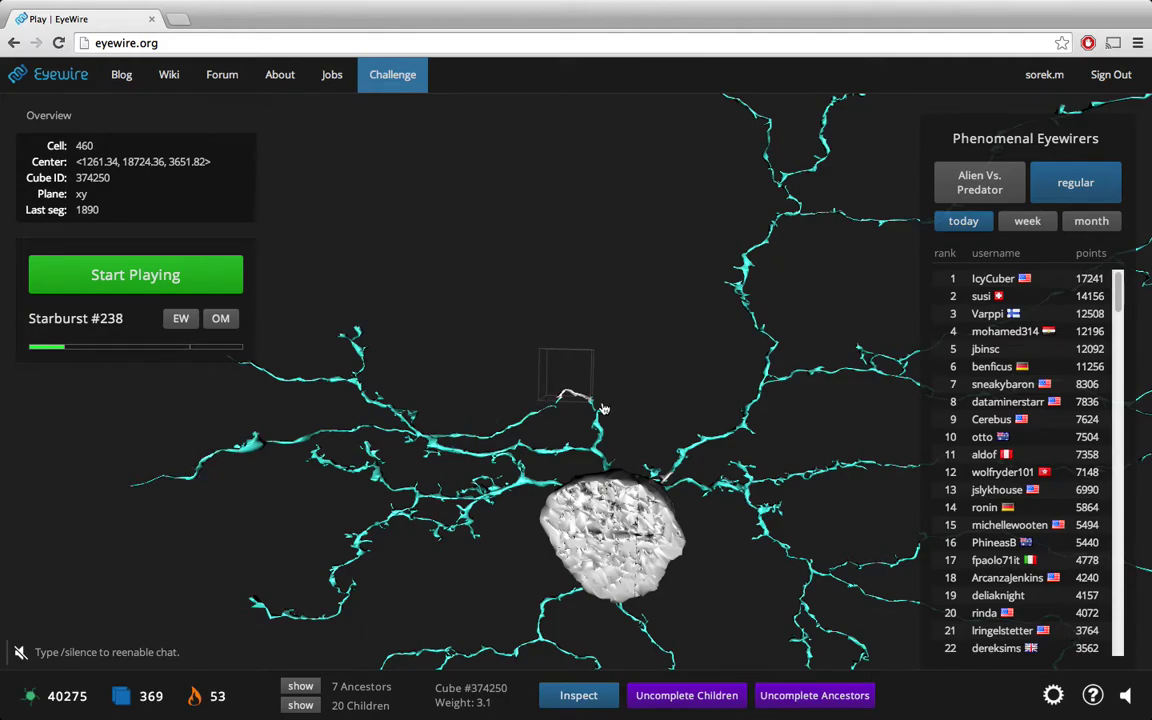
pyautogui.scroll(10, 600, 409)
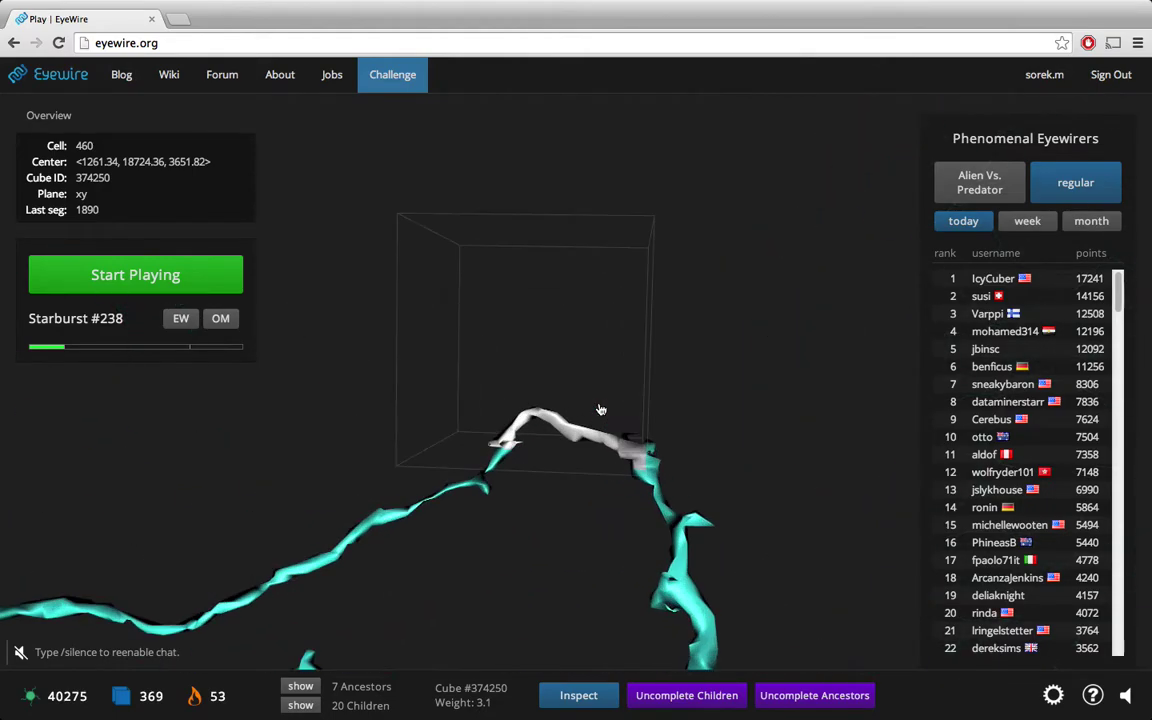
pyautogui.scroll(5, 609, 470)
pyautogui.moveTo(608, 487); pyautogui.dragTo(567, 456)
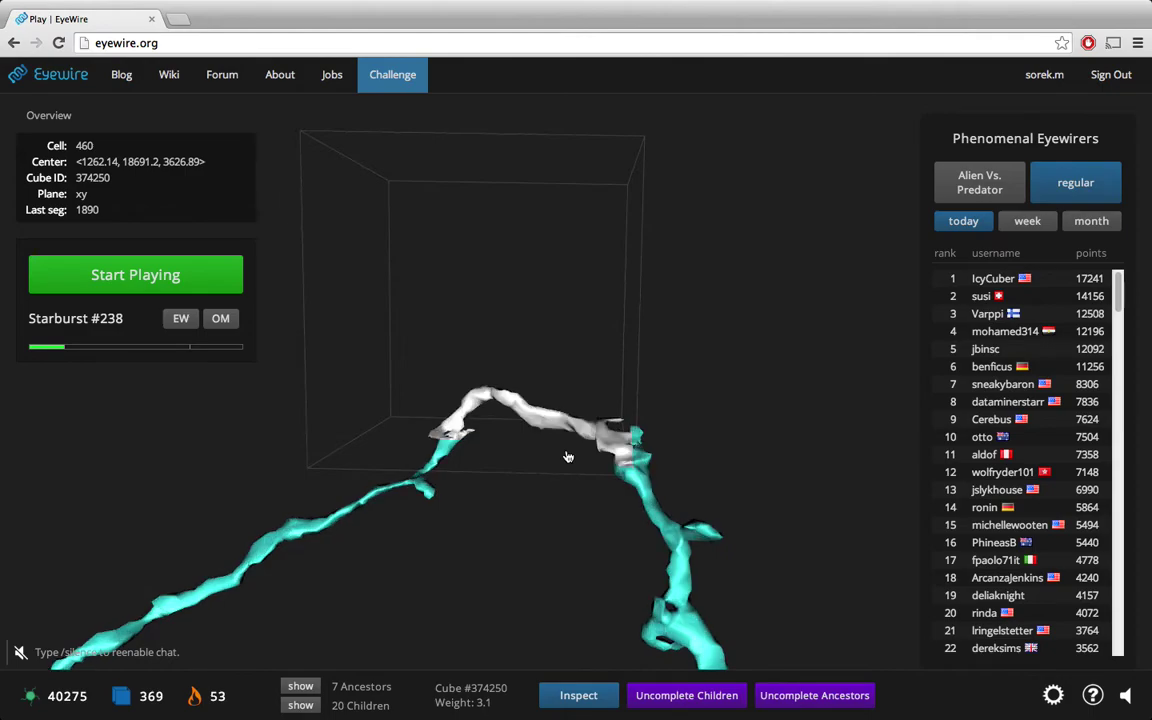